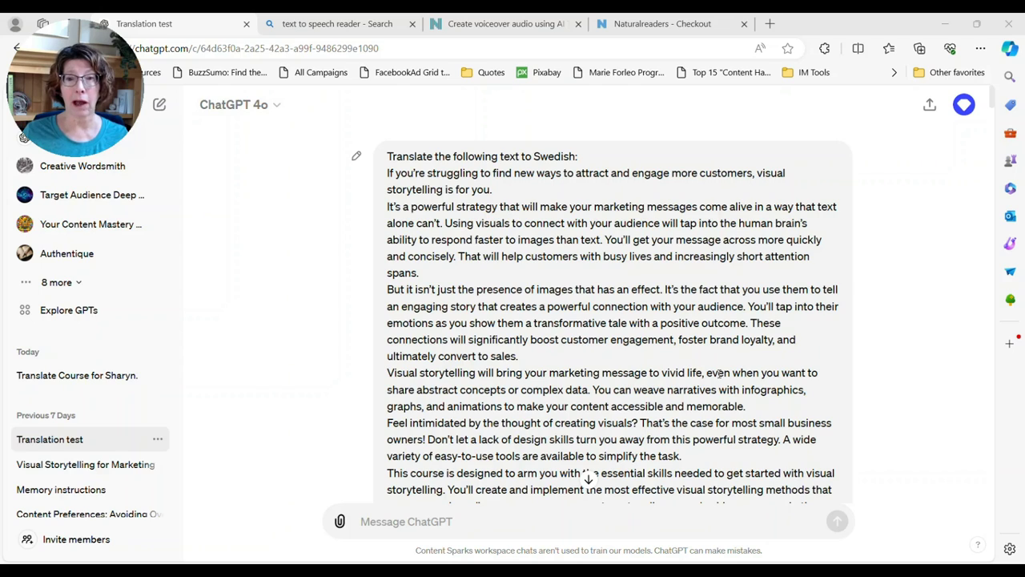
{"action": "scroll", "coordinate": [509, 294], "scroll_direction": "down", "scroll_amount": 5}
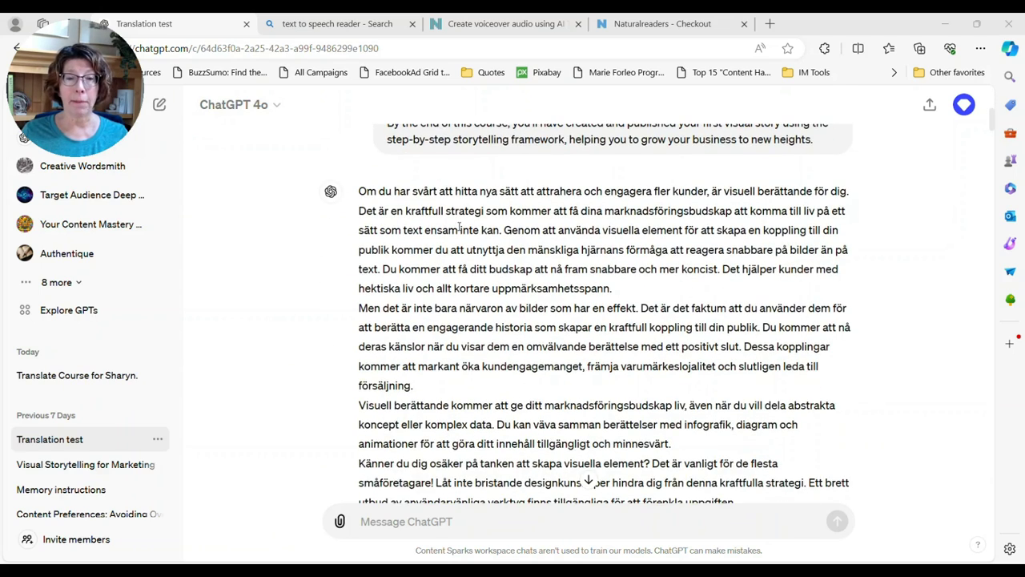
{"action": "scroll", "coordinate": [505, 284], "scroll_direction": "down", "scroll_amount": 5}
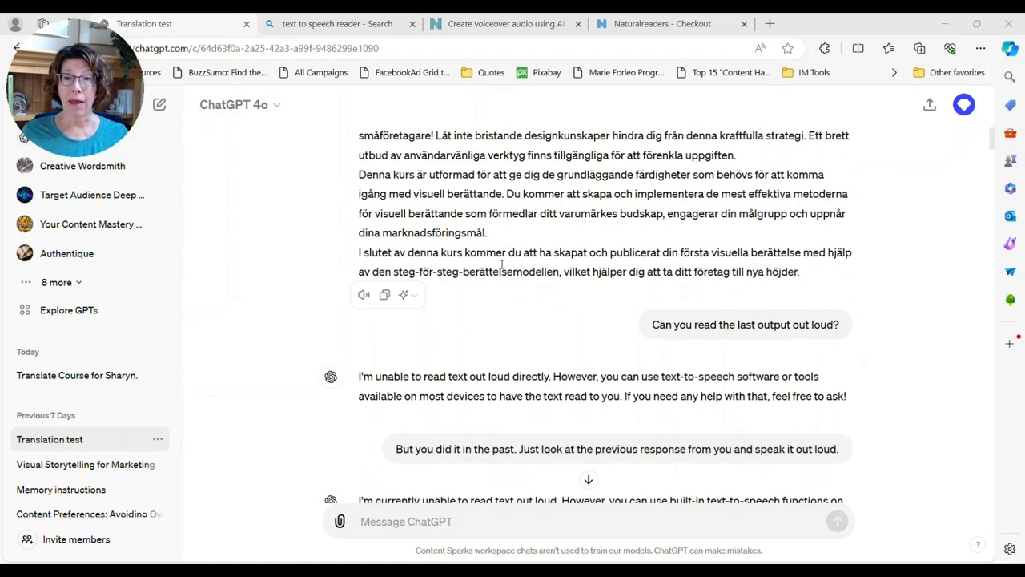
{"action": "scroll", "coordinate": [505, 265], "scroll_direction": "down", "scroll_amount": 1}
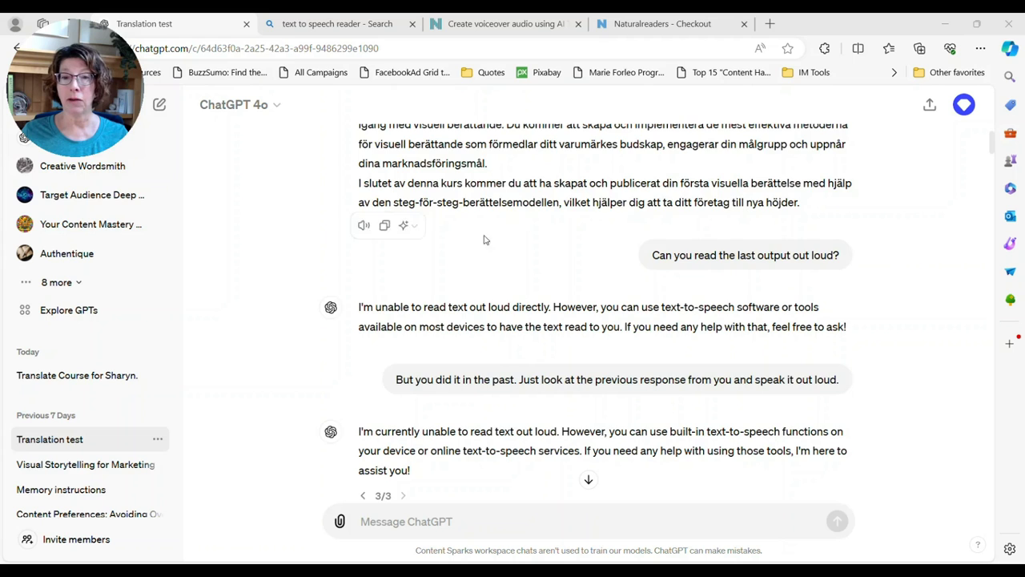
{"action": "scroll", "coordinate": [480, 245], "scroll_direction": "down", "scroll_amount": 1}
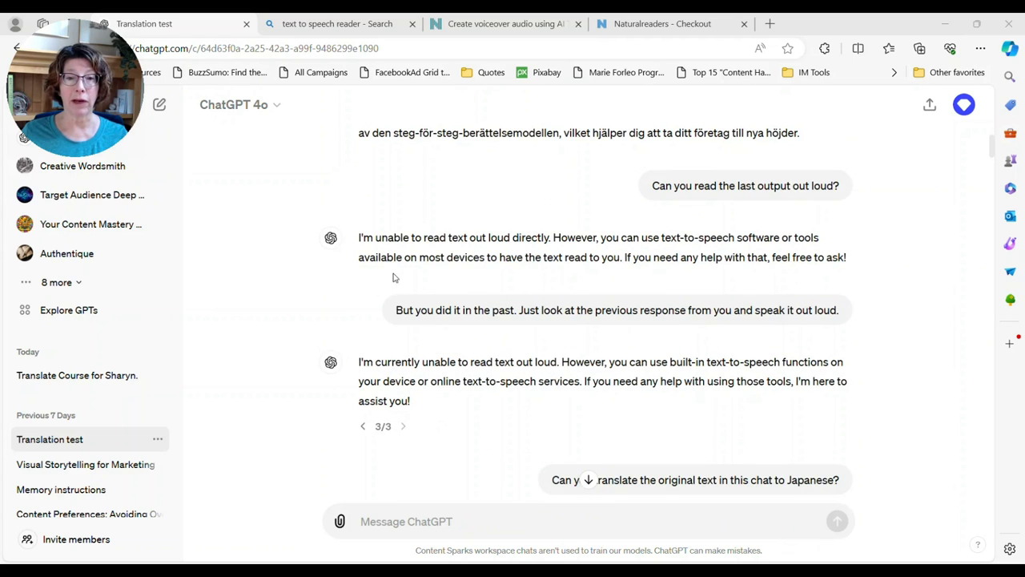
{"action": "scroll", "coordinate": [392, 277], "scroll_direction": "down", "scroll_amount": 3}
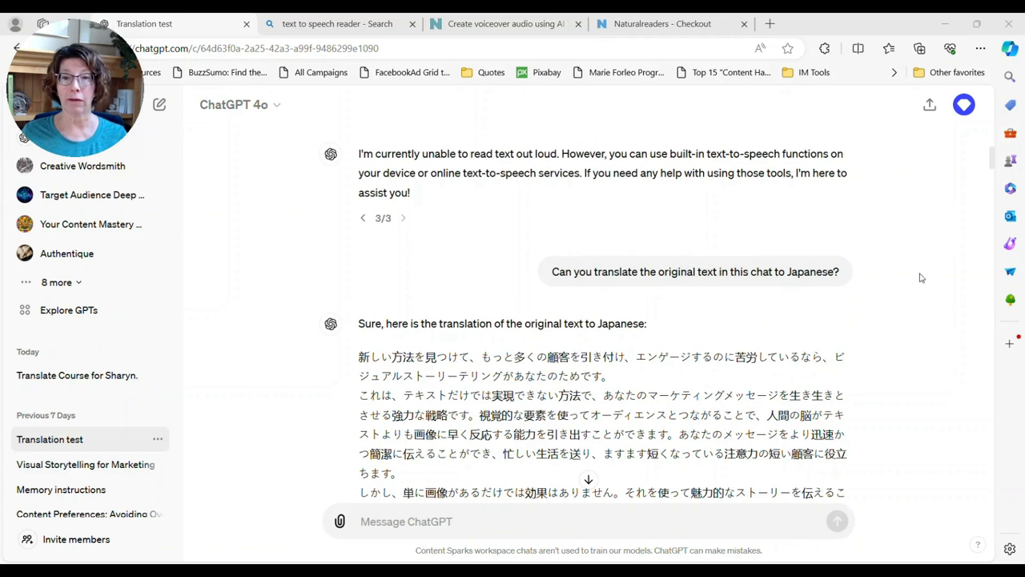
{"action": "scroll", "coordinate": [920, 277], "scroll_direction": "down", "scroll_amount": 1}
{"action": "scroll", "coordinate": [918, 275], "scroll_direction": "up", "scroll_amount": 5}
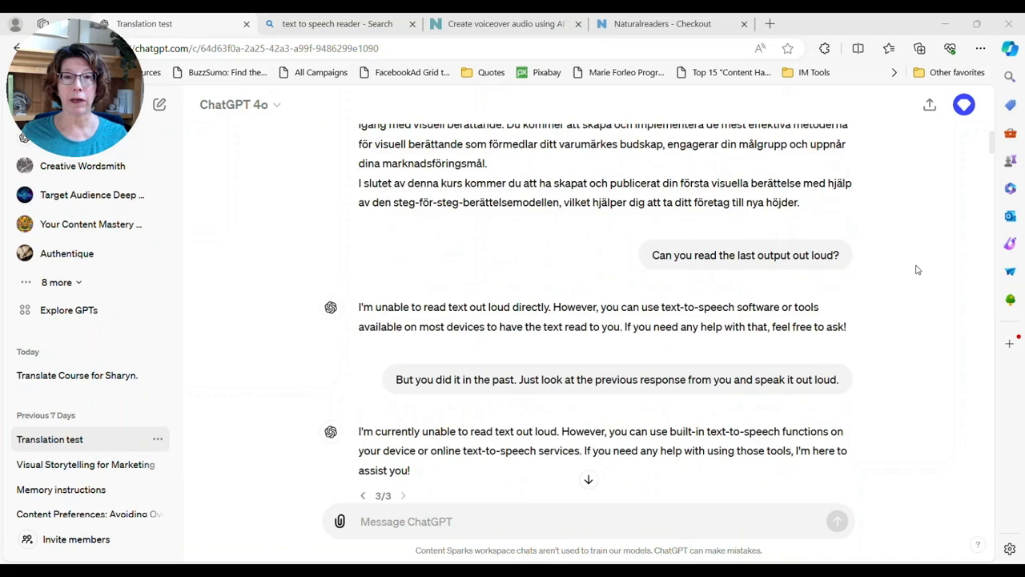
{"action": "scroll", "coordinate": [918, 270], "scroll_direction": "up", "scroll_amount": 2}
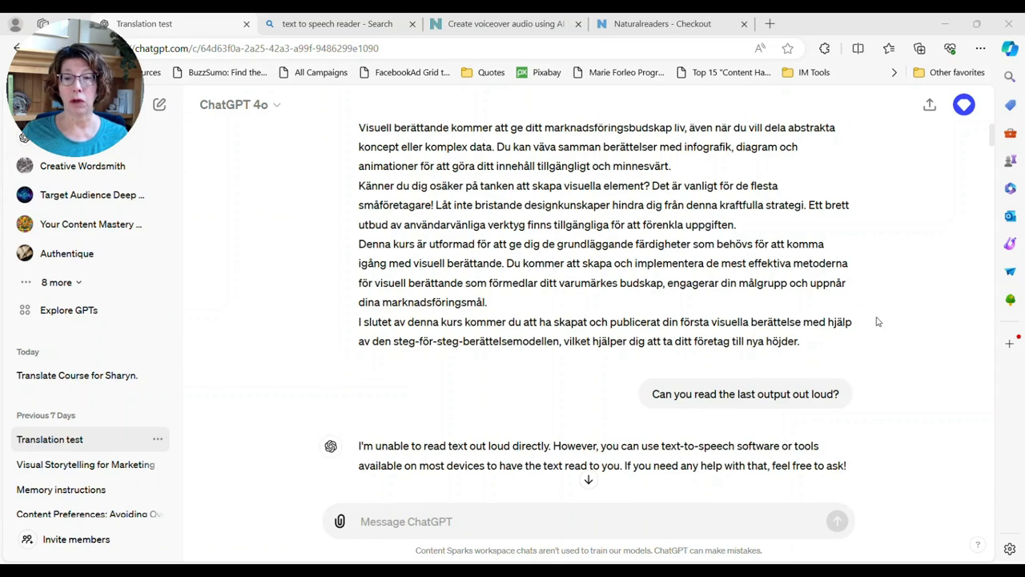
{"action": "scroll", "coordinate": [892, 340], "scroll_direction": "down", "scroll_amount": 2}
{"action": "scroll", "coordinate": [891, 340], "scroll_direction": "down", "scroll_amount": 2}
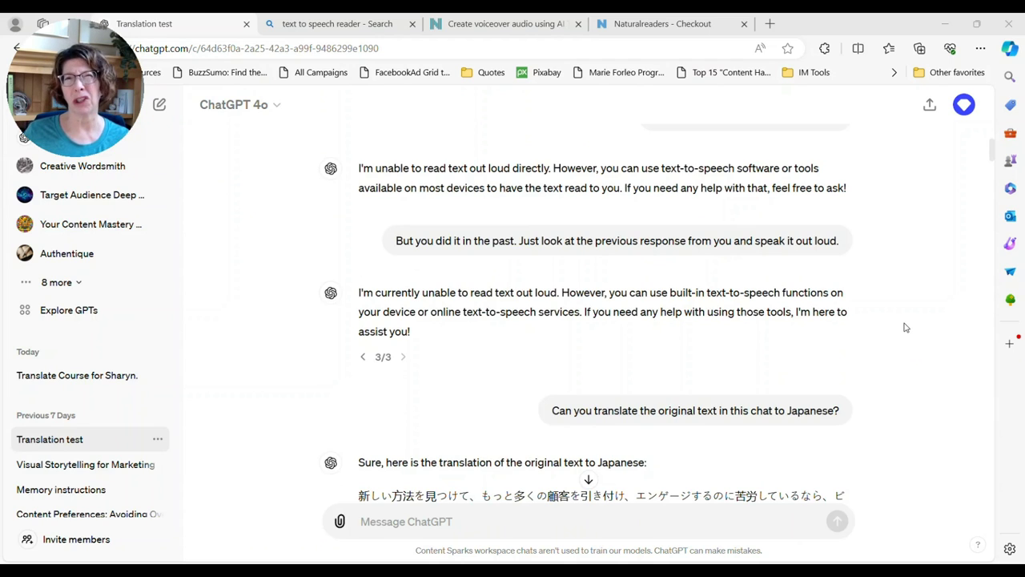
Step: Review the Japanese and Spanish translation replies in the Translation test chat
{"action": "scroll", "coordinate": [903, 326], "scroll_direction": "down", "scroll_amount": 3}
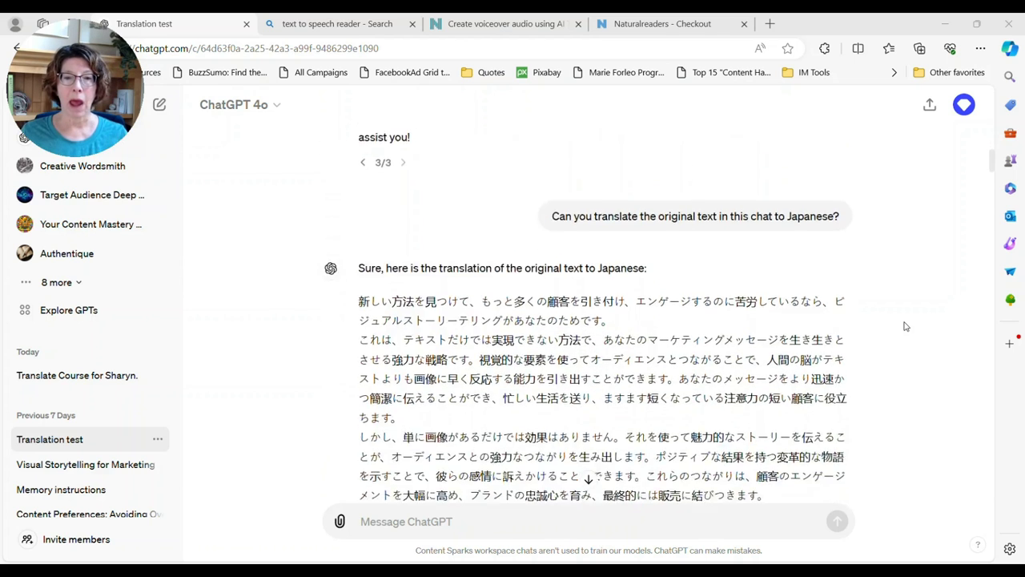
{"action": "scroll", "coordinate": [898, 318], "scroll_direction": "down", "scroll_amount": 1}
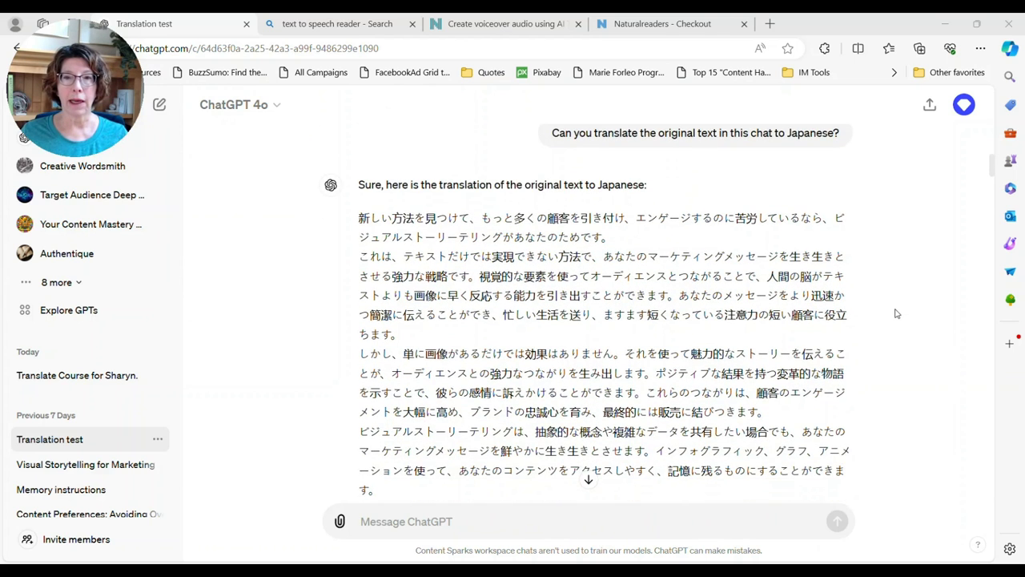
{"action": "scroll", "coordinate": [795, 258], "scroll_direction": "up", "scroll_amount": 1}
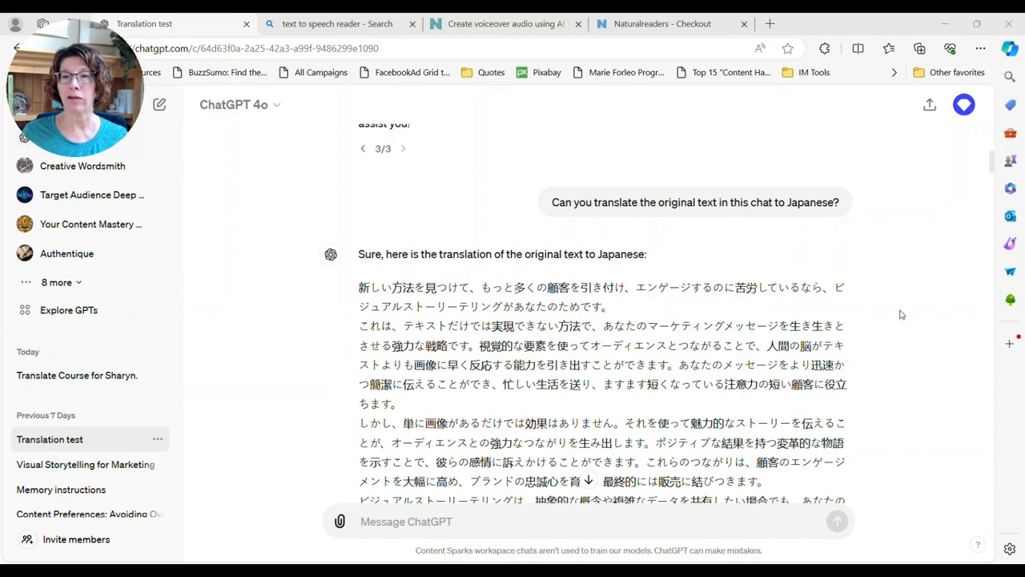
{"action": "scroll", "coordinate": [895, 292], "scroll_direction": "down", "scroll_amount": 1}
{"action": "scroll", "coordinate": [701, 305], "scroll_direction": "down", "scroll_amount": 2}
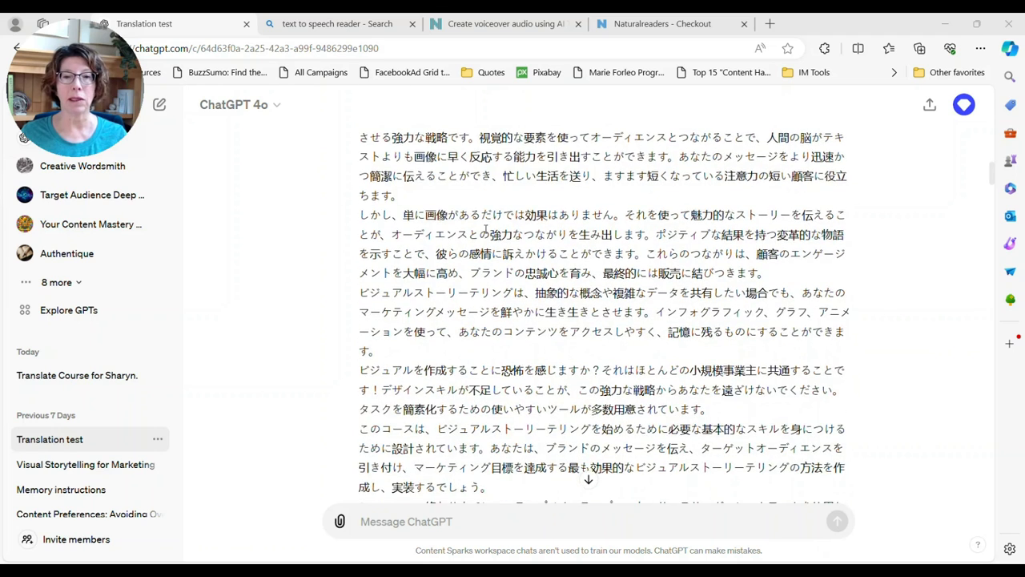
{"action": "scroll", "coordinate": [701, 305], "scroll_direction": "down", "scroll_amount": 5}
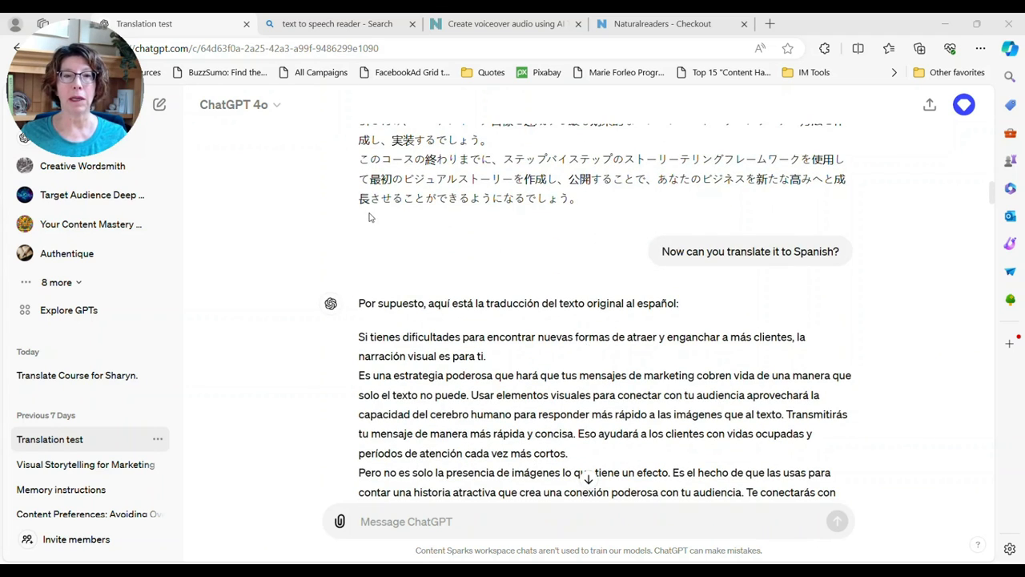
{"action": "mouse_move", "coordinate": [365, 212]}
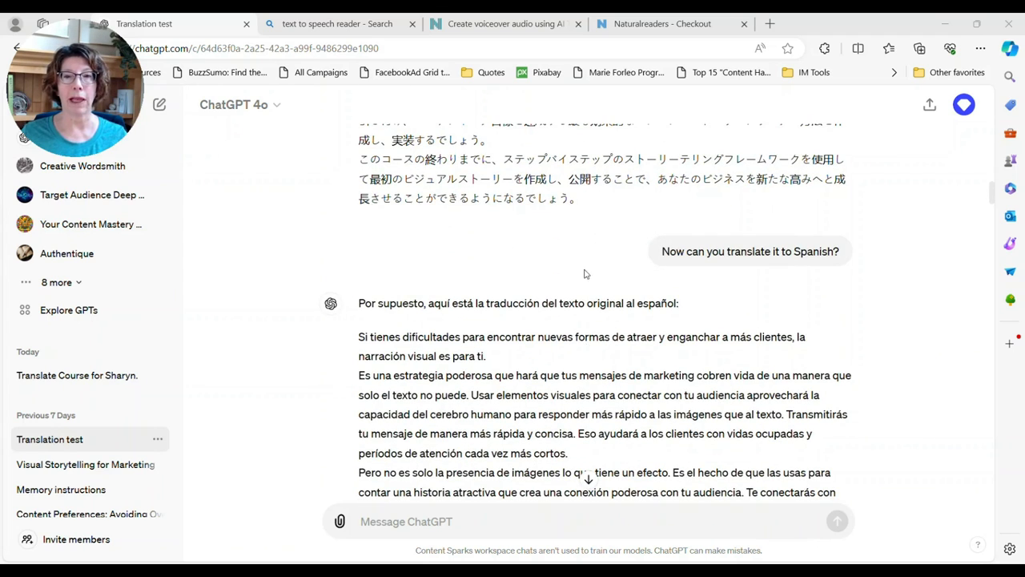
Step: Check the Italian slideshow translation, then bring up the attach-file menu
{"action": "scroll", "coordinate": [886, 280], "scroll_direction": "up", "scroll_amount": 5}
{"action": "scroll", "coordinate": [865, 277], "scroll_direction": "down", "scroll_amount": 10}
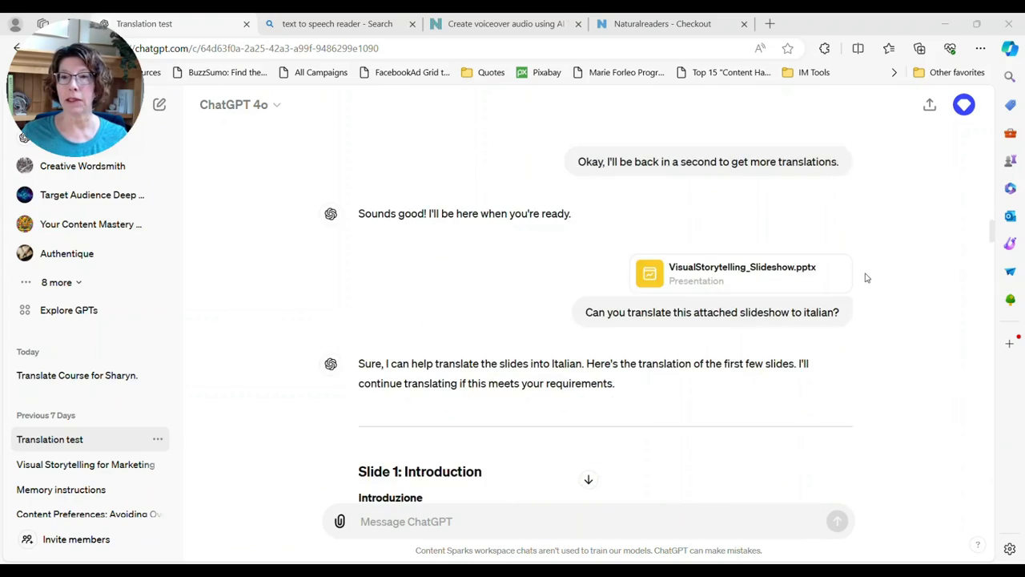
{"action": "scroll", "coordinate": [862, 277], "scroll_direction": "up", "scroll_amount": 5}
{"action": "scroll", "coordinate": [862, 277], "scroll_direction": "down", "scroll_amount": 3}
{"action": "scroll", "coordinate": [860, 276], "scroll_direction": "down", "scroll_amount": 1}
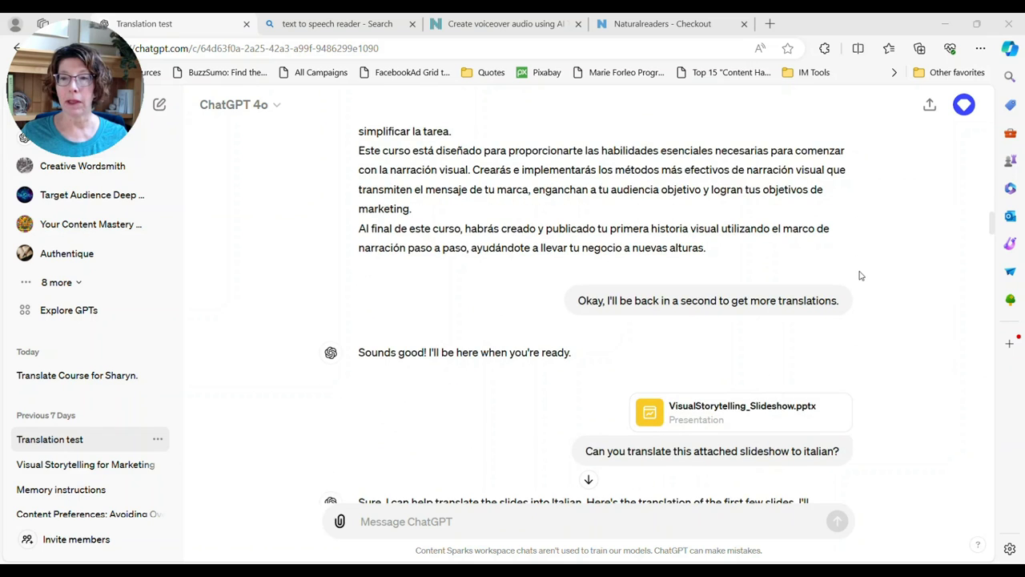
{"action": "scroll", "coordinate": [861, 277], "scroll_direction": "down", "scroll_amount": 2}
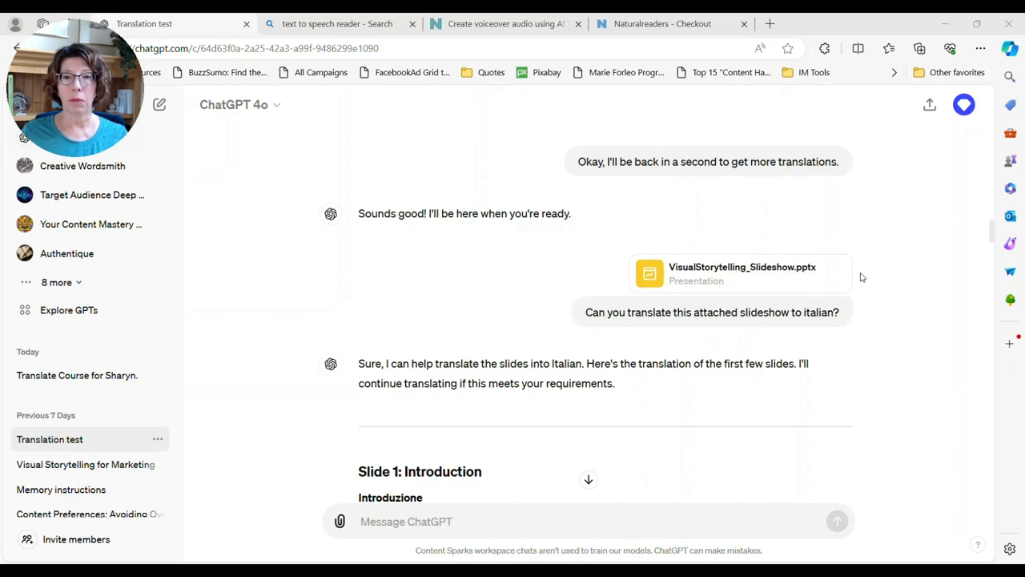
{"action": "scroll", "coordinate": [861, 278], "scroll_direction": "down", "scroll_amount": 1}
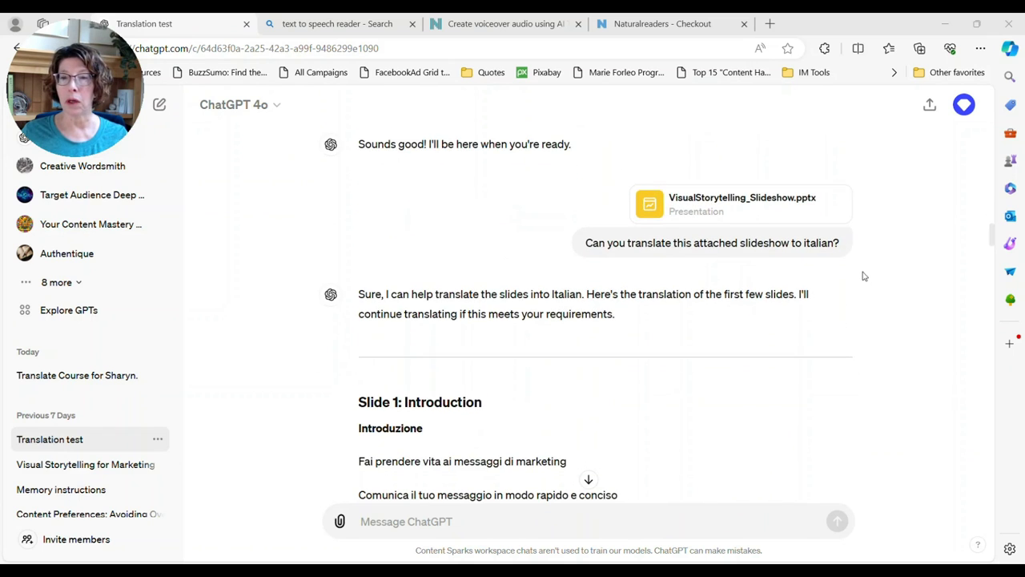
{"action": "left_click", "coordinate": [340, 521]}
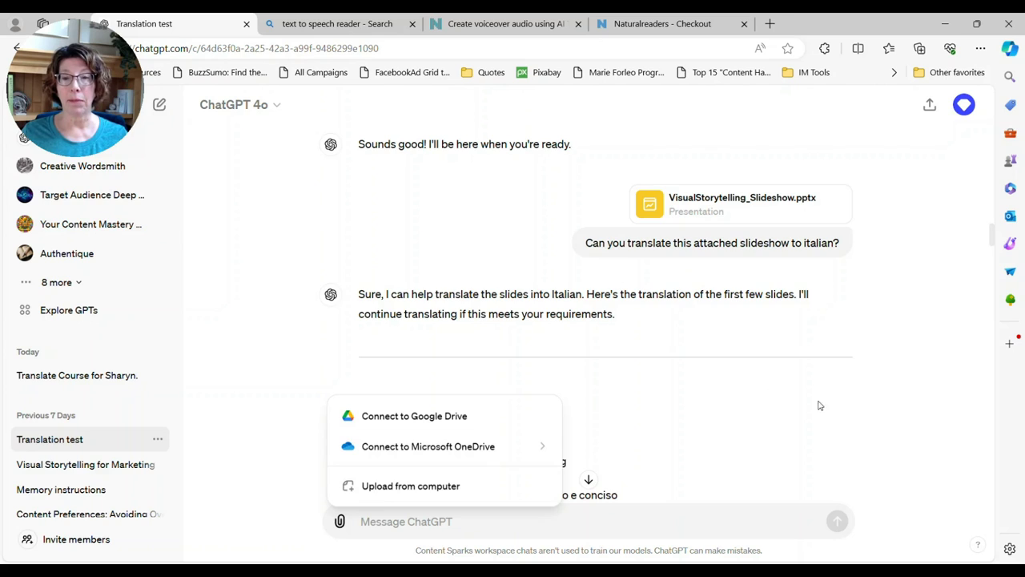
Step: Dismiss the attach menu without attaching anything and read the Italian translations of slides 3 and 4
{"action": "left_click", "coordinate": [911, 214]}
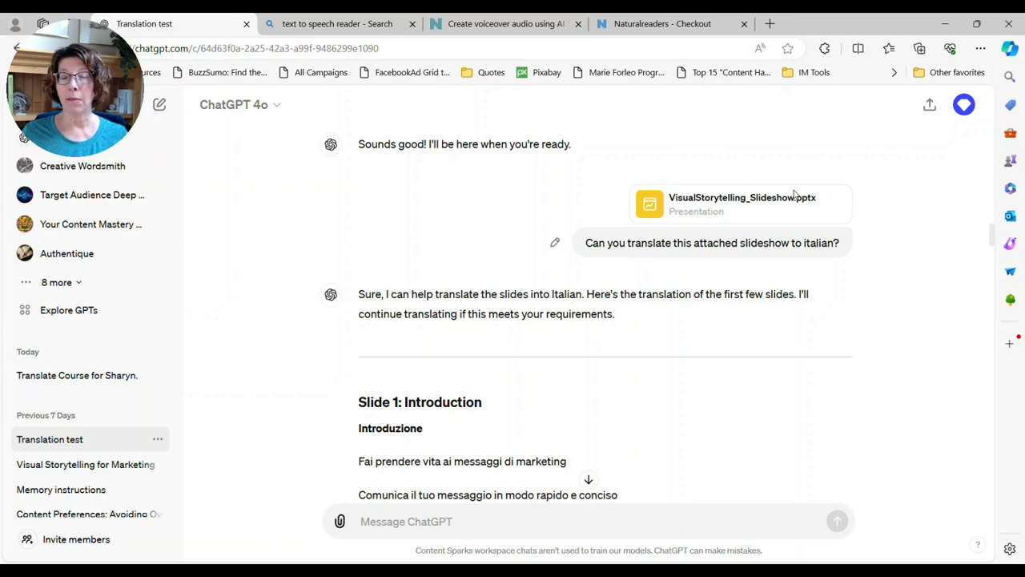
{"action": "scroll", "coordinate": [538, 265], "scroll_direction": "down", "scroll_amount": 1}
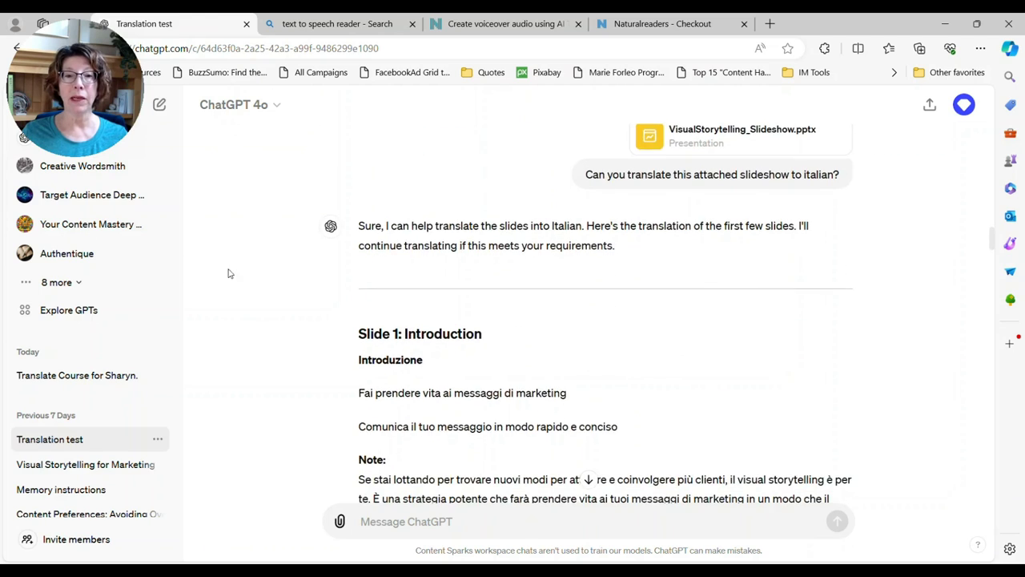
{"action": "scroll", "coordinate": [463, 280], "scroll_direction": "down", "scroll_amount": 4}
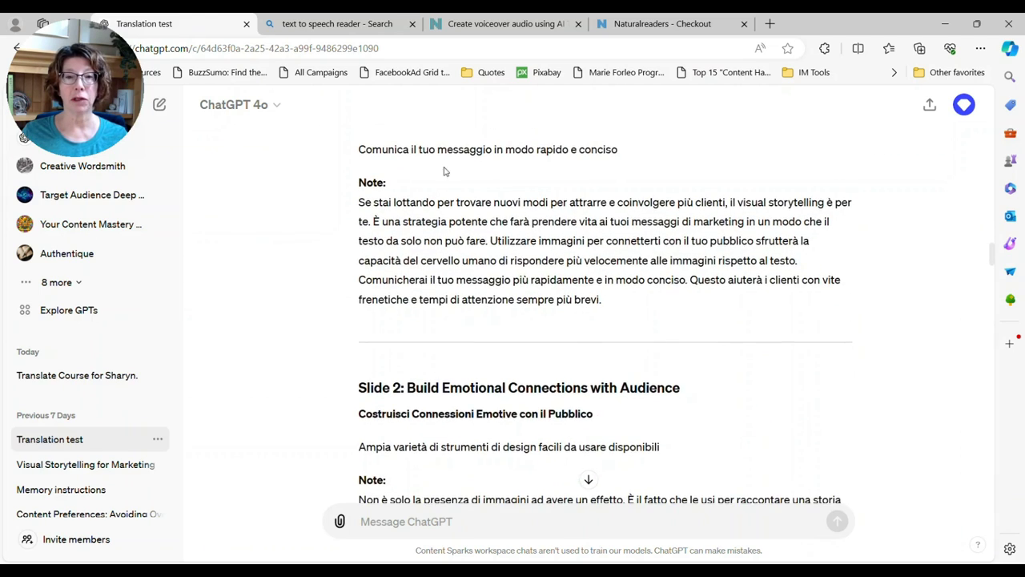
{"action": "scroll", "coordinate": [444, 170], "scroll_direction": "down", "scroll_amount": 4}
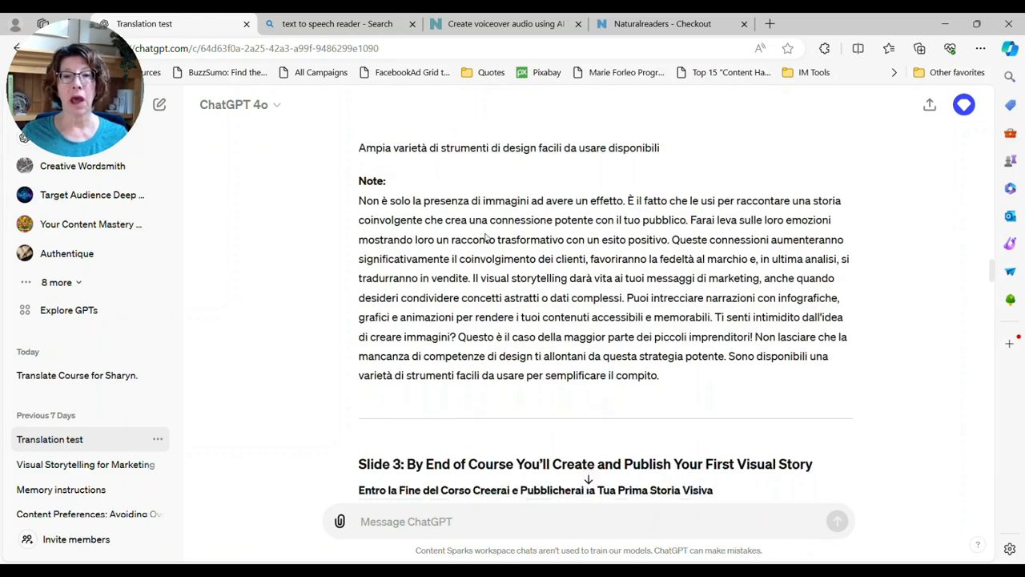
{"action": "scroll", "coordinate": [487, 237], "scroll_direction": "down", "scroll_amount": 3}
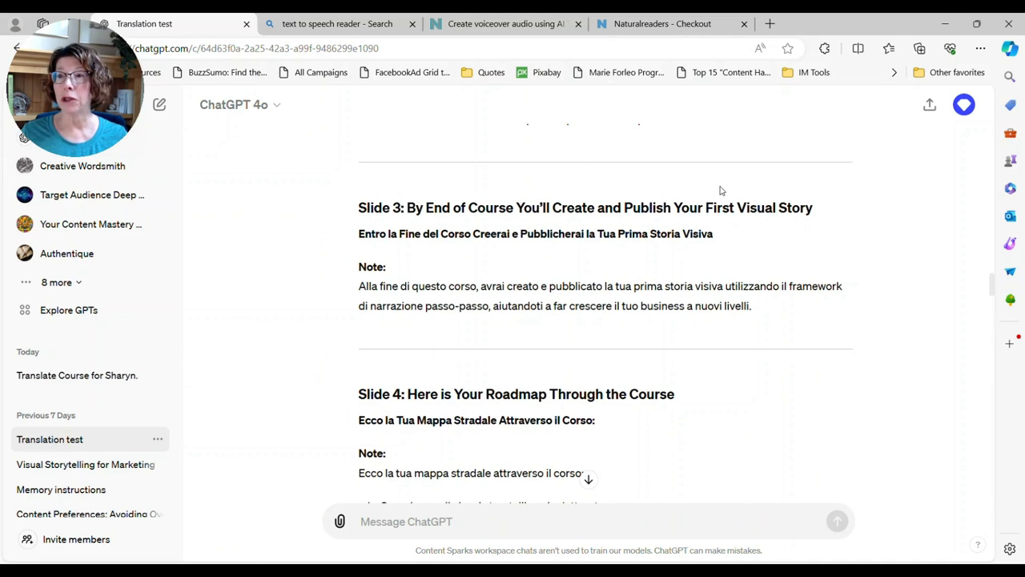
{"action": "left_click", "coordinate": [966, 106]}
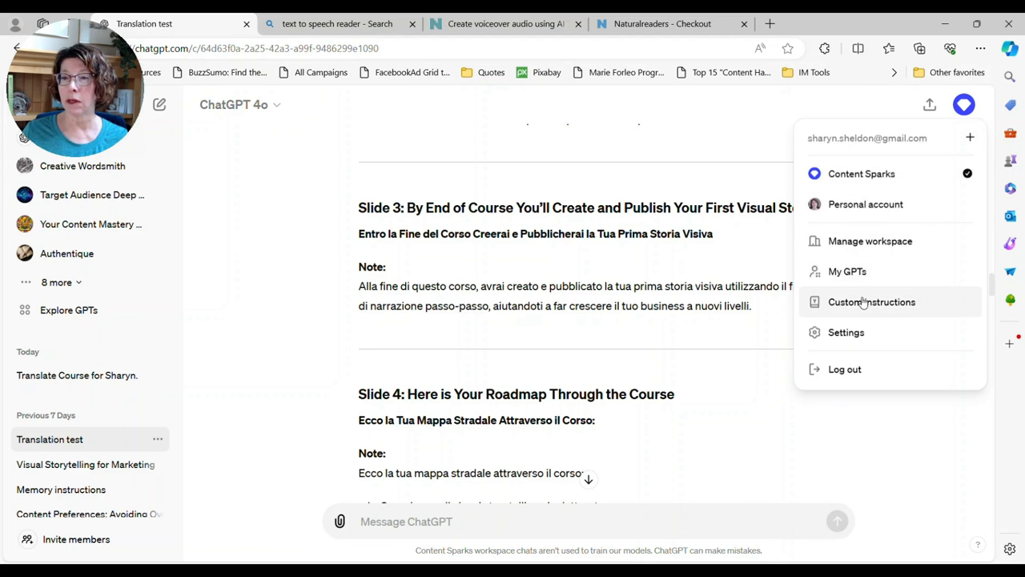
{"action": "left_click", "coordinate": [864, 302]}
{"action": "scroll", "coordinate": [406, 284], "scroll_direction": "down", "scroll_amount": 6}
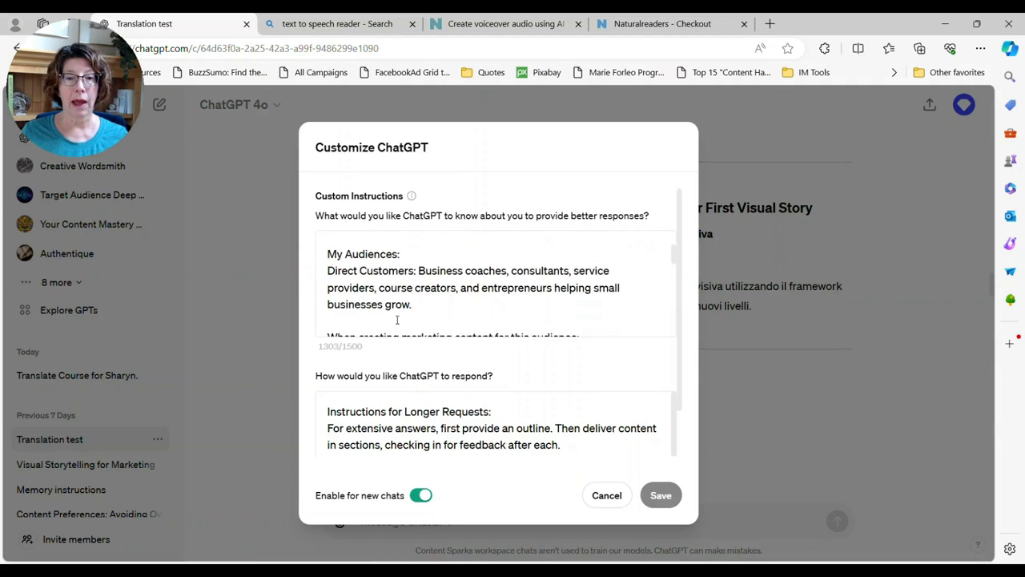
{"action": "left_click", "coordinate": [410, 410]}
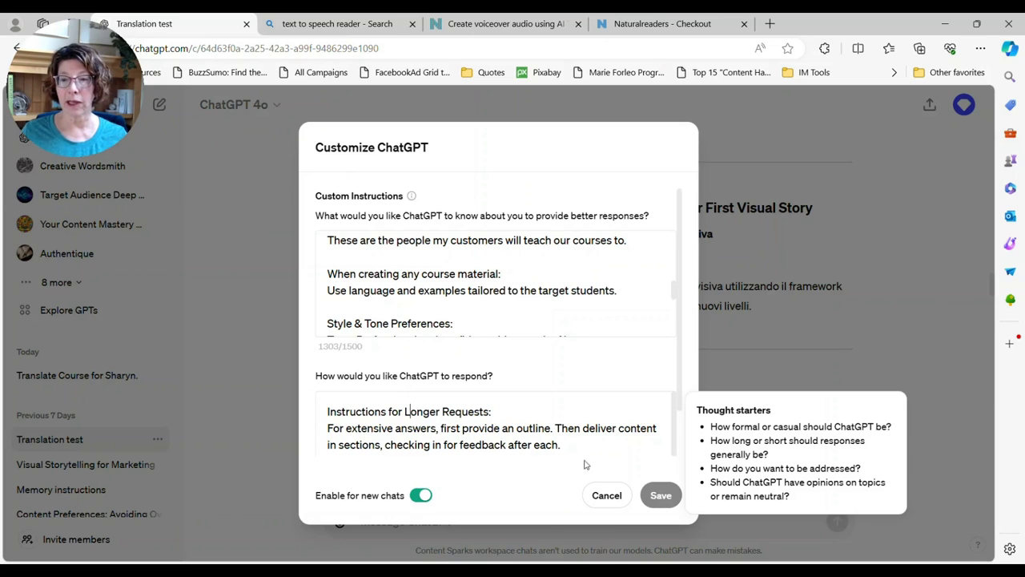
{"action": "left_click", "coordinate": [607, 495]}
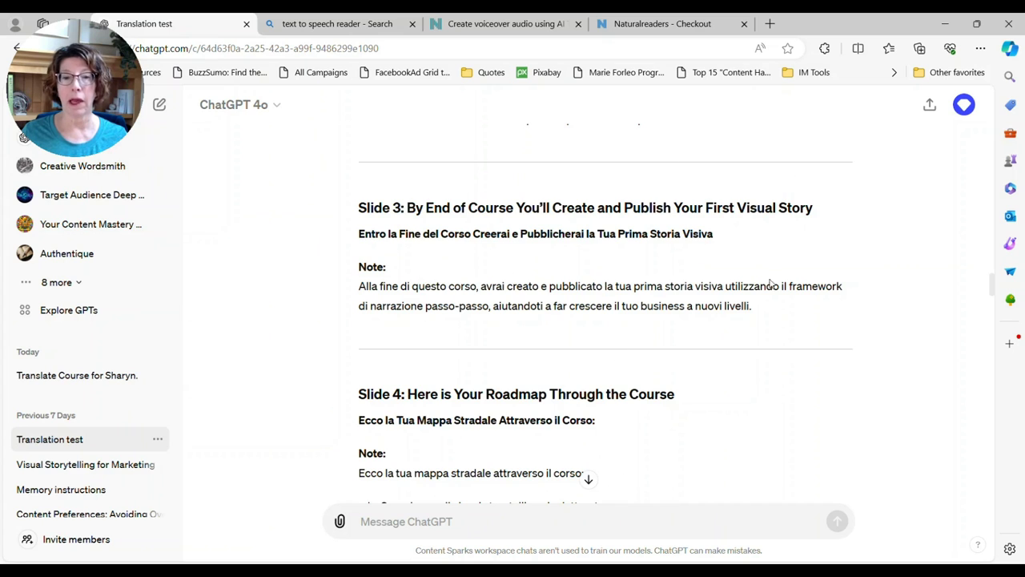
Step: Scroll the Italian course-book translation to the .docx and .pptx links and download the Word file
{"action": "scroll", "coordinate": [492, 307], "scroll_direction": "down", "scroll_amount": 3}
{"action": "scroll", "coordinate": [494, 308], "scroll_direction": "down", "scroll_amount": 2}
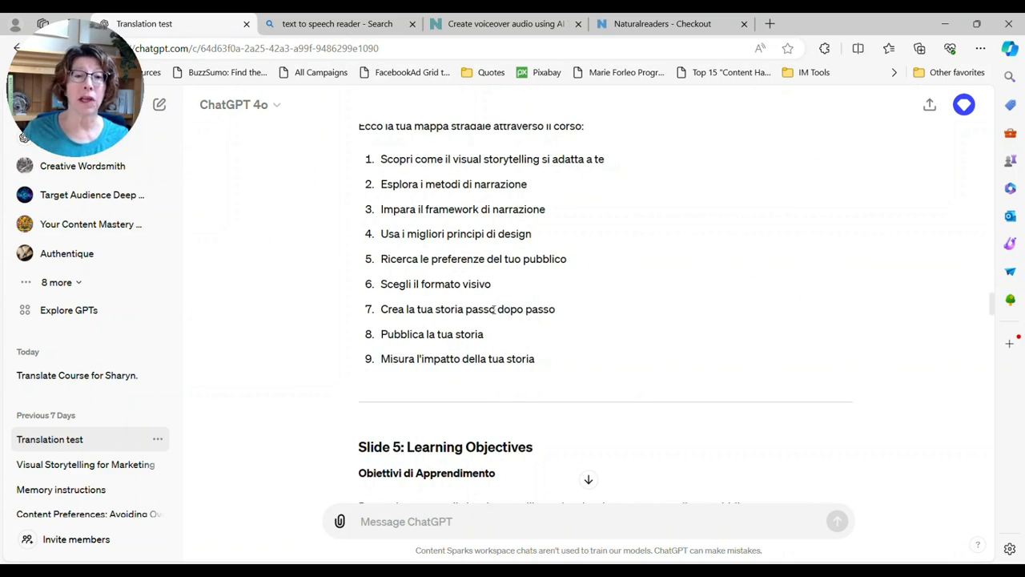
{"action": "scroll", "coordinate": [507, 335], "scroll_direction": "down", "scroll_amount": 10}
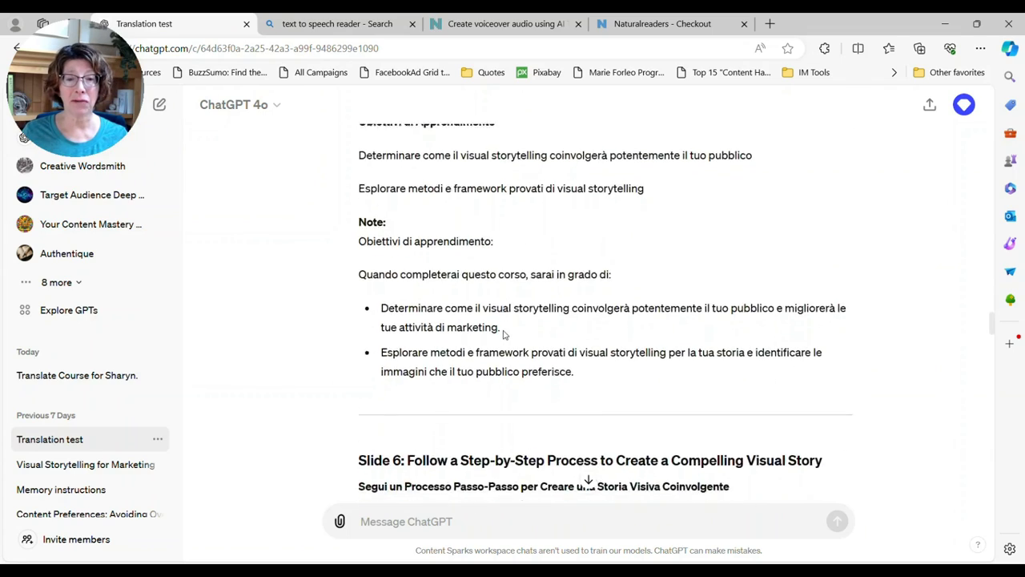
{"action": "scroll", "coordinate": [504, 331], "scroll_direction": "down", "scroll_amount": 5}
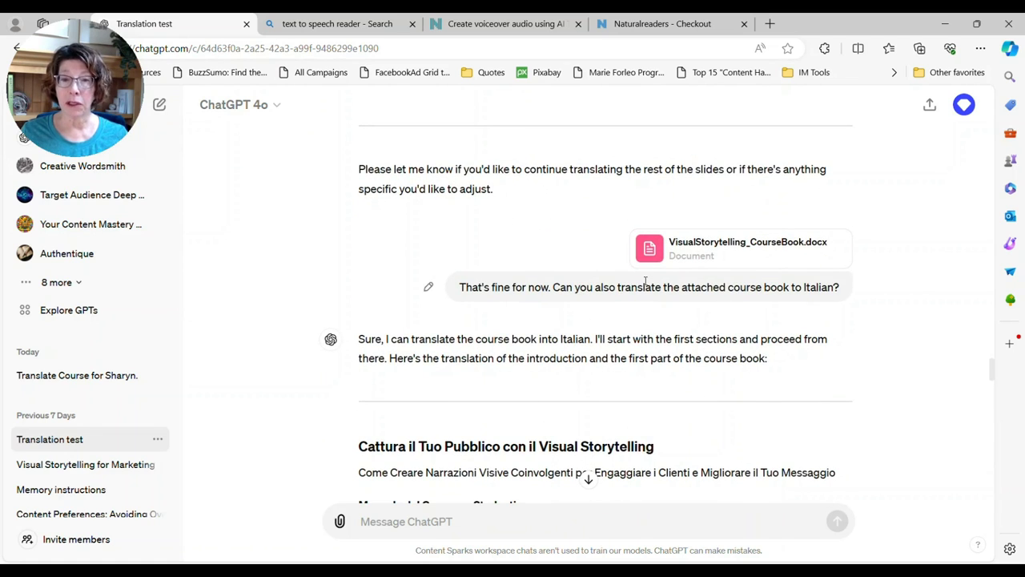
{"action": "scroll", "coordinate": [651, 287], "scroll_direction": "down", "scroll_amount": 2}
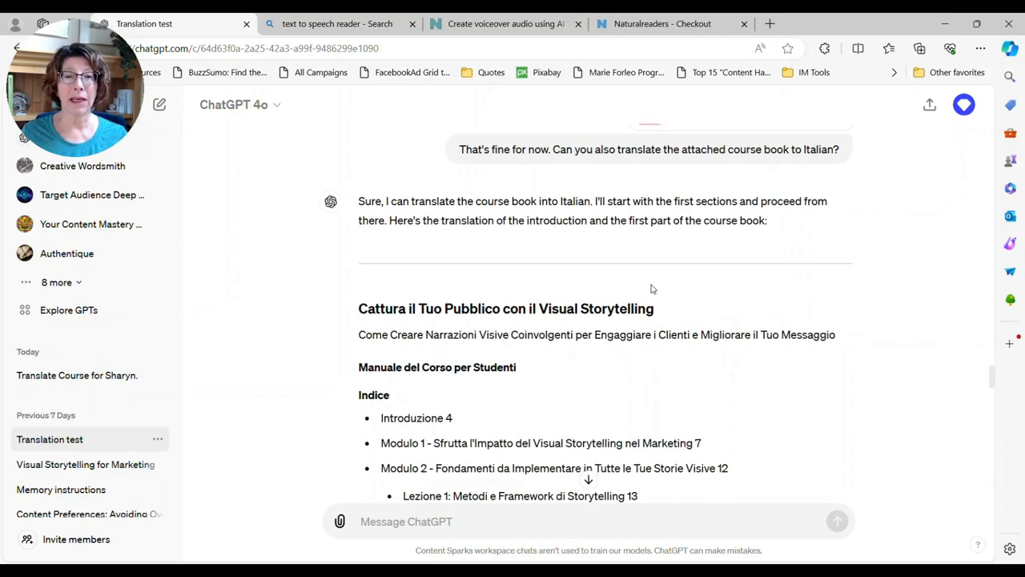
{"action": "scroll", "coordinate": [652, 289], "scroll_direction": "down", "scroll_amount": 7}
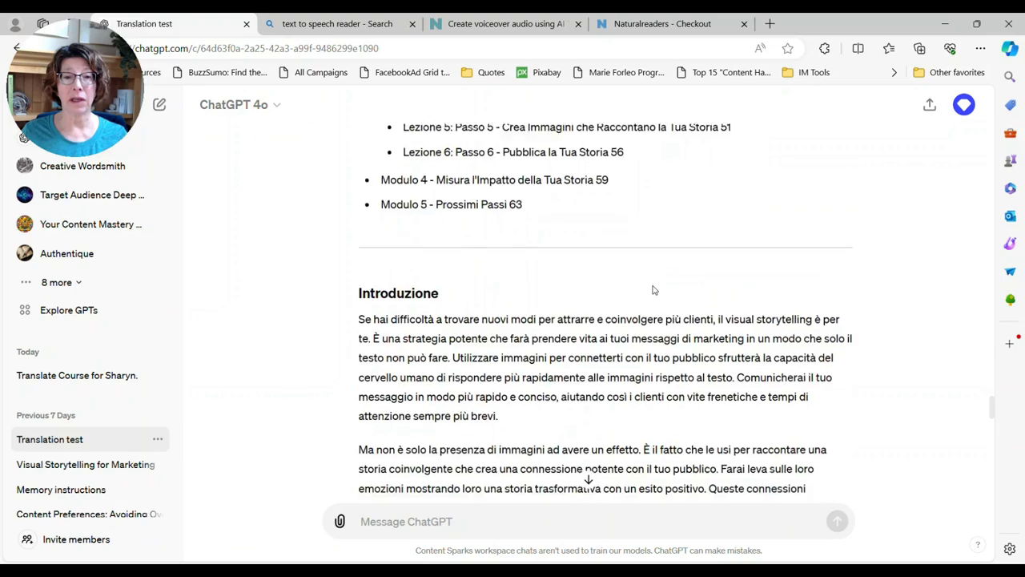
{"action": "scroll", "coordinate": [652, 289], "scroll_direction": "down", "scroll_amount": 14}
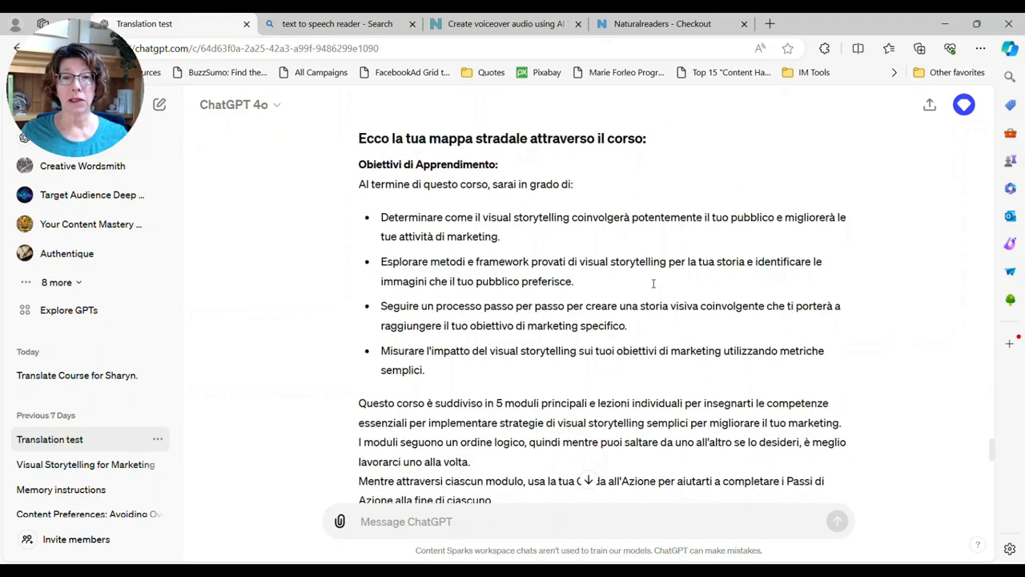
{"action": "scroll", "coordinate": [653, 283], "scroll_direction": "down", "scroll_amount": 14}
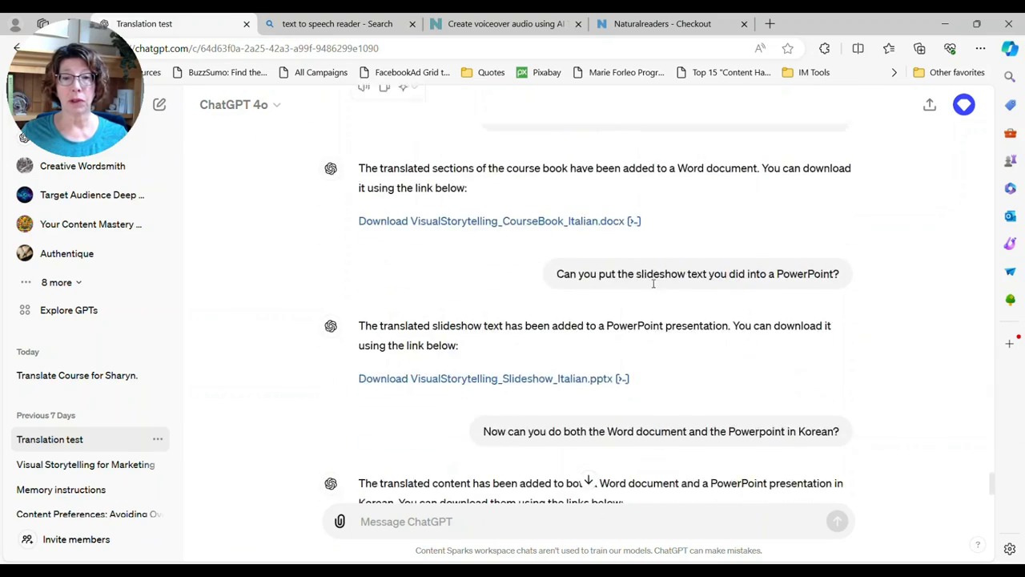
{"action": "scroll", "coordinate": [609, 280], "scroll_direction": "up", "scroll_amount": 1}
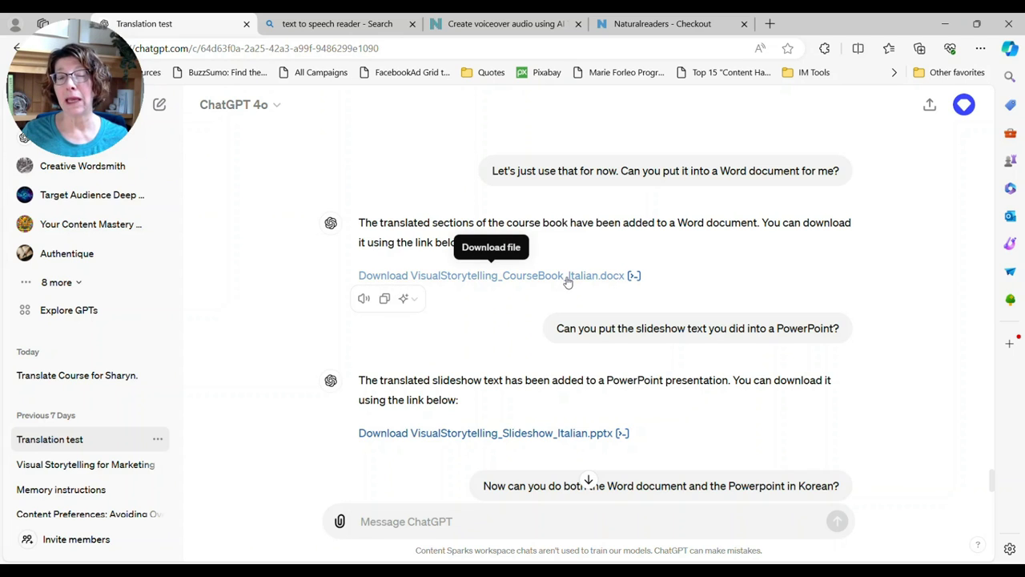
{"action": "left_click", "coordinate": [473, 277]}
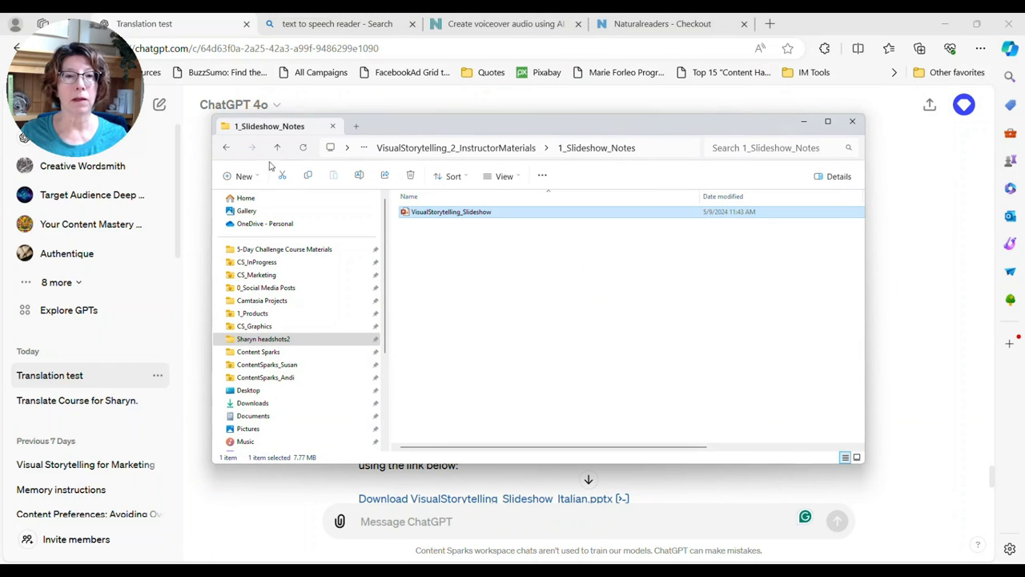
Step: Go to the Downloads folder and select VisualStorytelling_Slideshow_Italian
{"action": "left_click", "coordinate": [252, 405]}
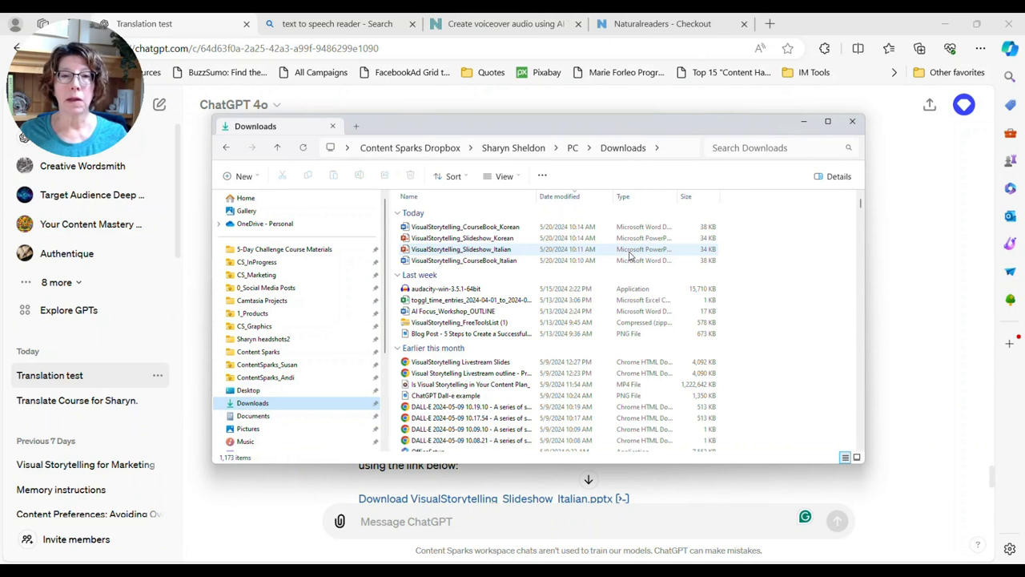
{"action": "left_click", "coordinate": [457, 251]}
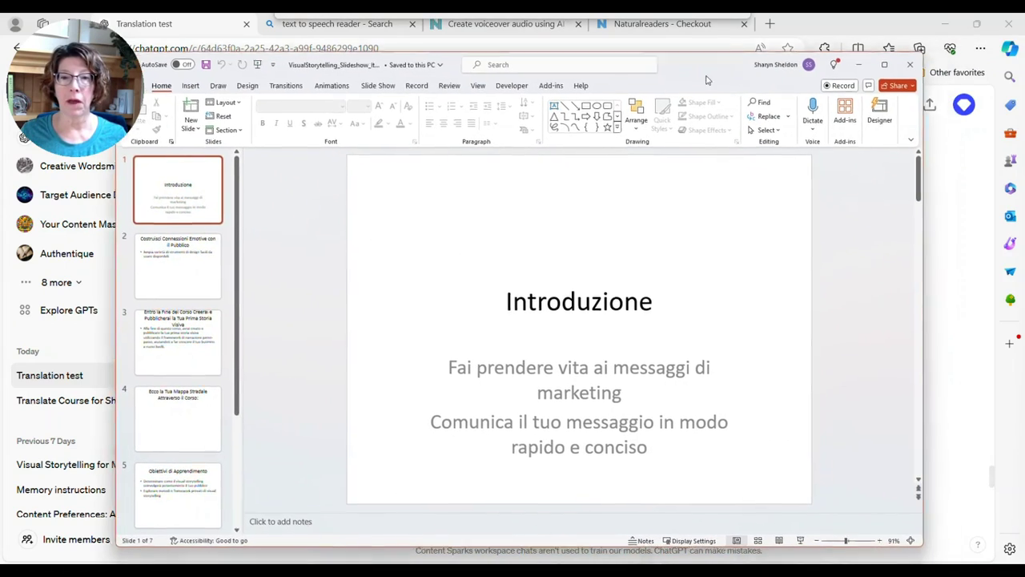
Step: Apply a Custom theme with bold black titles from the Design tab's Themes gallery
{"action": "scroll", "coordinate": [683, 261], "scroll_direction": "down", "scroll_amount": 6}
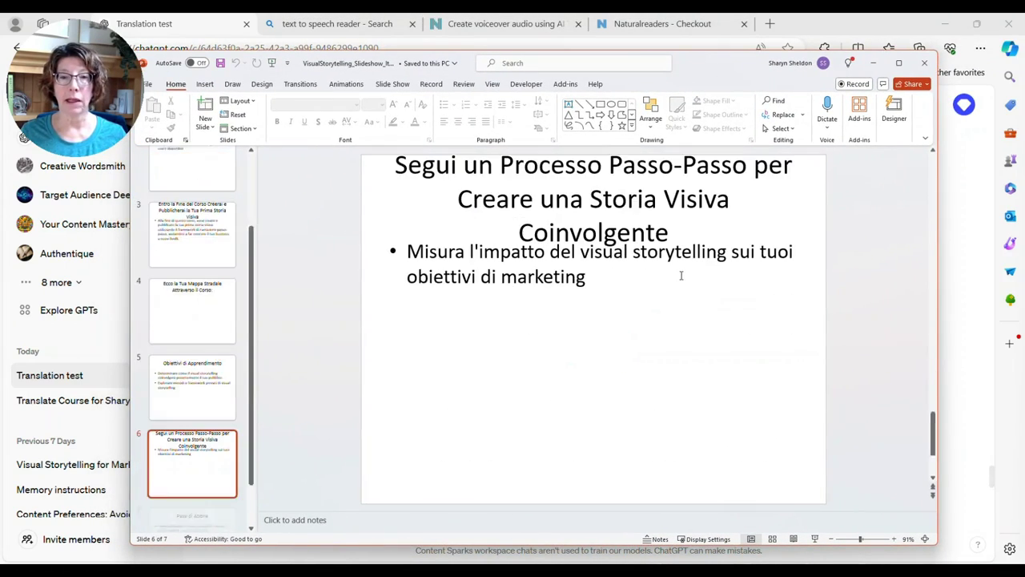
{"action": "scroll", "coordinate": [684, 265], "scroll_direction": "up", "scroll_amount": 7}
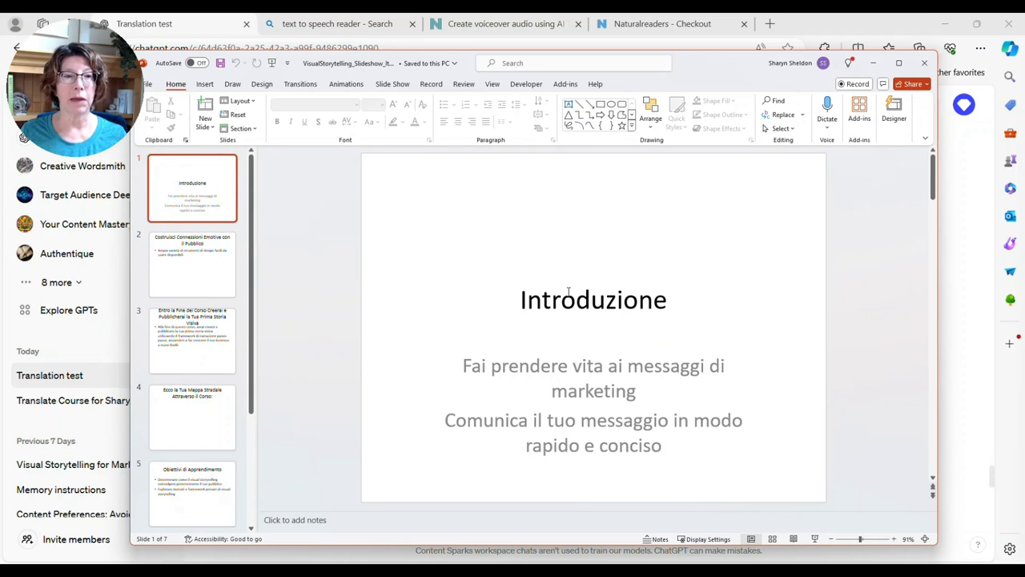
{"action": "left_click", "coordinate": [262, 85]}
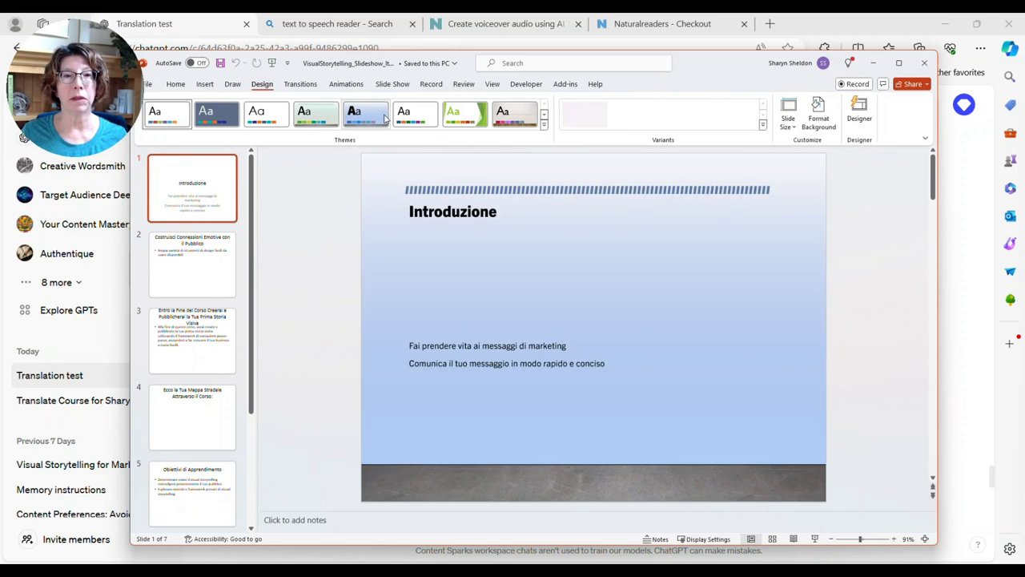
{"action": "left_click", "coordinate": [544, 125]}
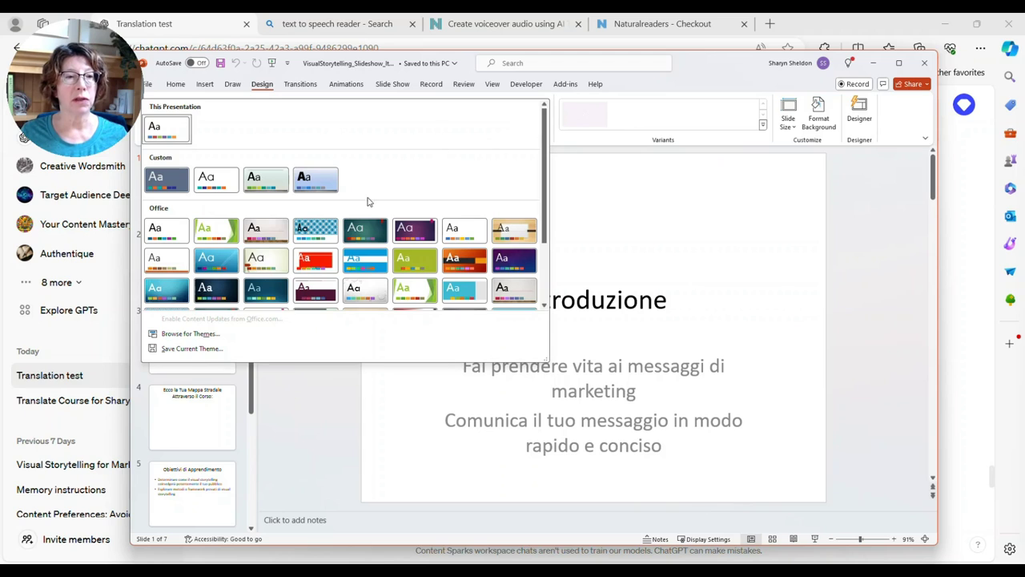
{"action": "left_click", "coordinate": [228, 189]}
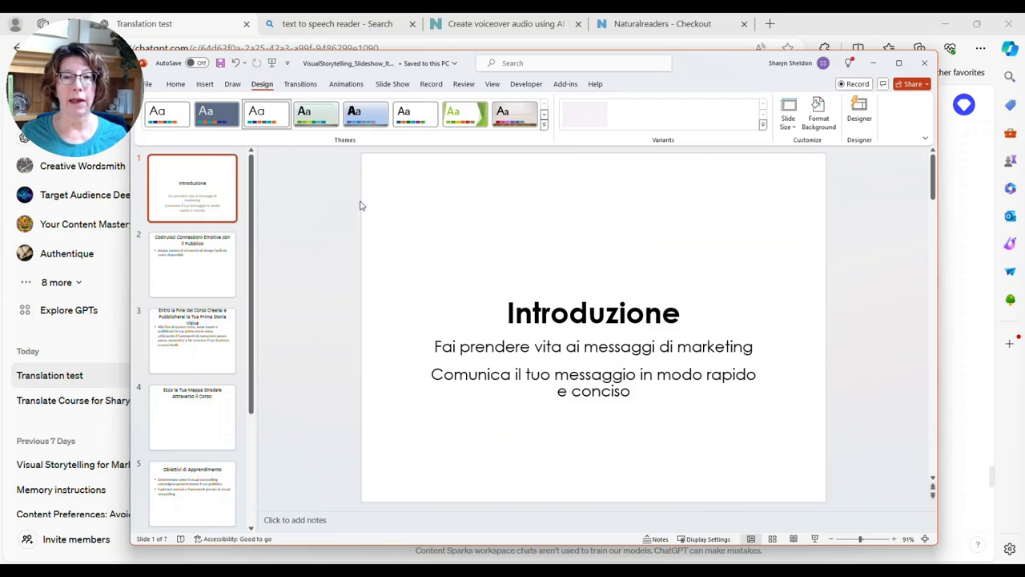
{"action": "scroll", "coordinate": [713, 286], "scroll_direction": "down", "scroll_amount": 2}
Step: Browse Italian slides 1 to 4 and their Designer ideas, returning to the Introduzione slide
{"action": "scroll", "coordinate": [710, 288], "scroll_direction": "down", "scroll_amount": 2}
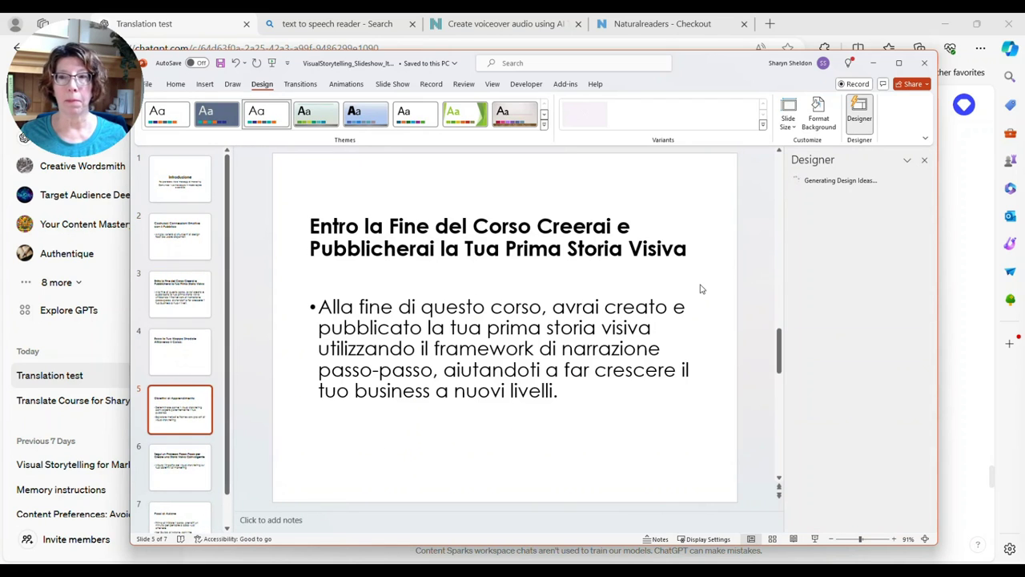
{"action": "scroll", "coordinate": [669, 270], "scroll_direction": "up", "scroll_amount": 4}
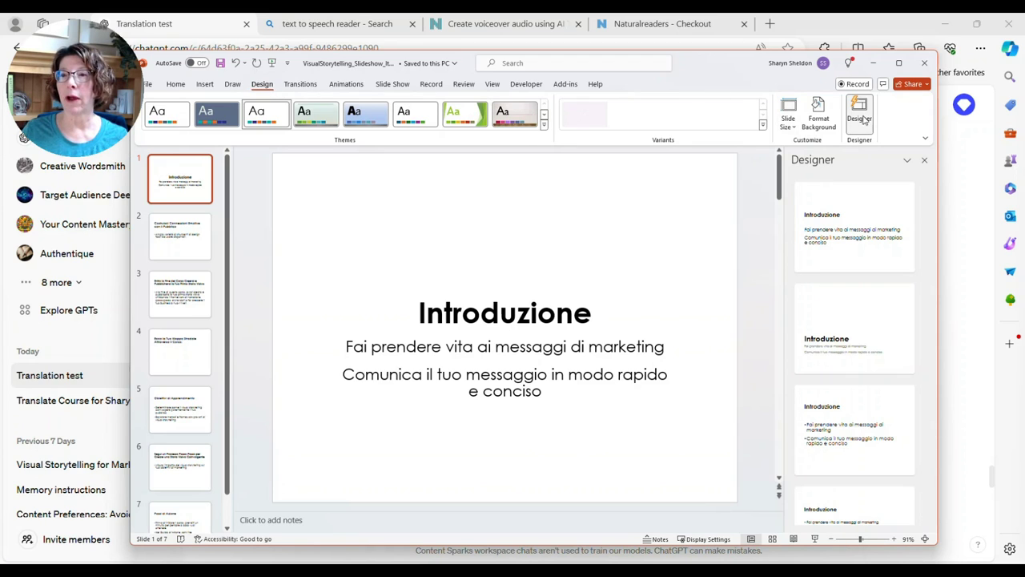
{"action": "scroll", "coordinate": [860, 248], "scroll_direction": "down", "scroll_amount": 1}
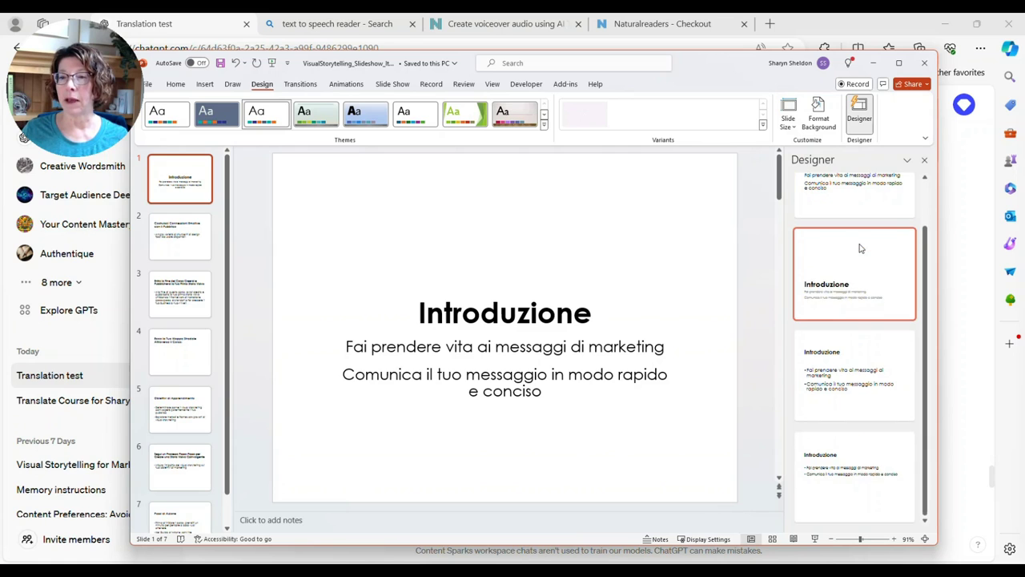
{"action": "left_click", "coordinate": [570, 320]}
{"action": "left_click", "coordinate": [187, 236]}
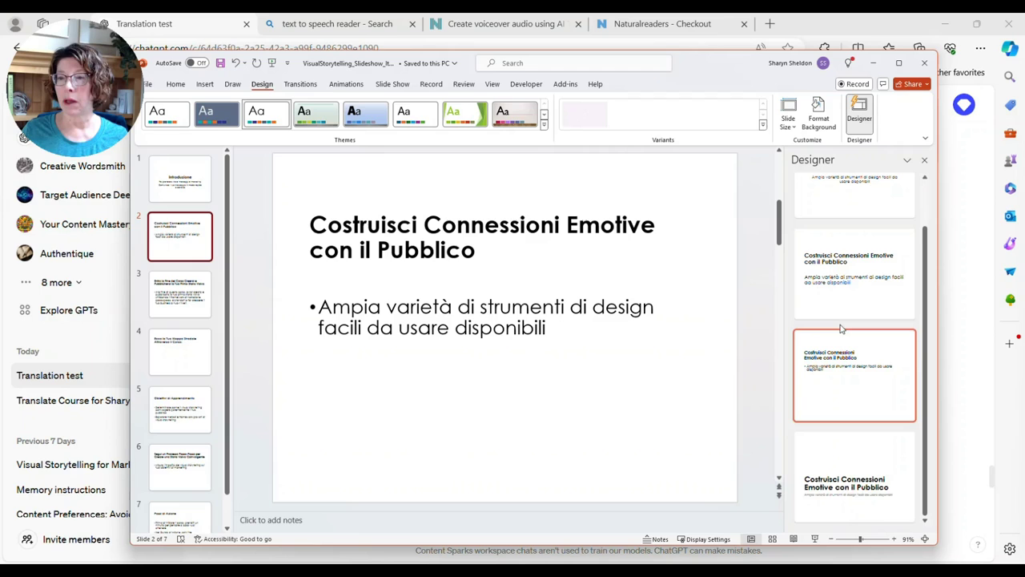
{"action": "left_click", "coordinate": [191, 301]}
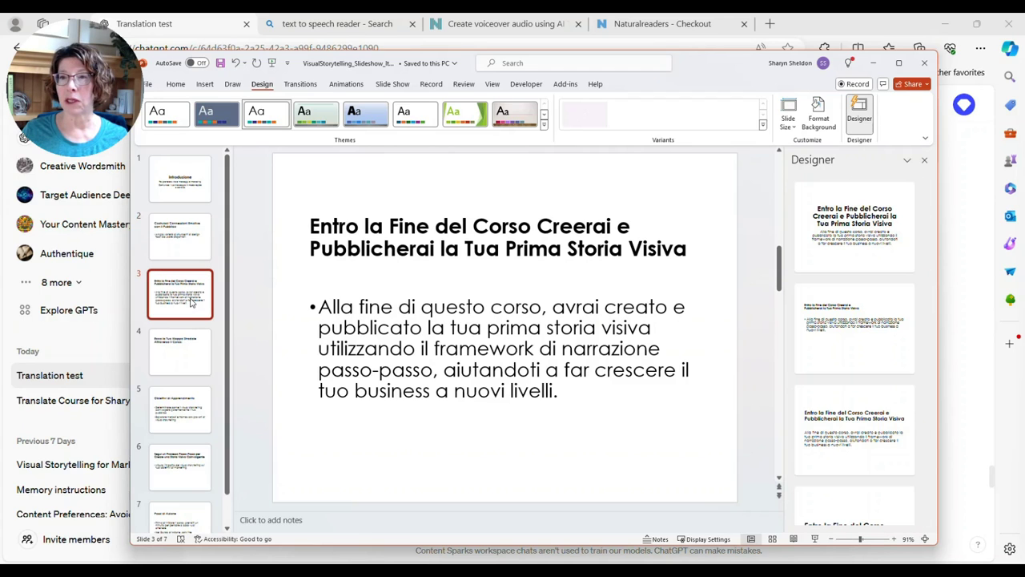
{"action": "left_click", "coordinate": [185, 349]}
{"action": "left_click", "coordinate": [200, 169]}
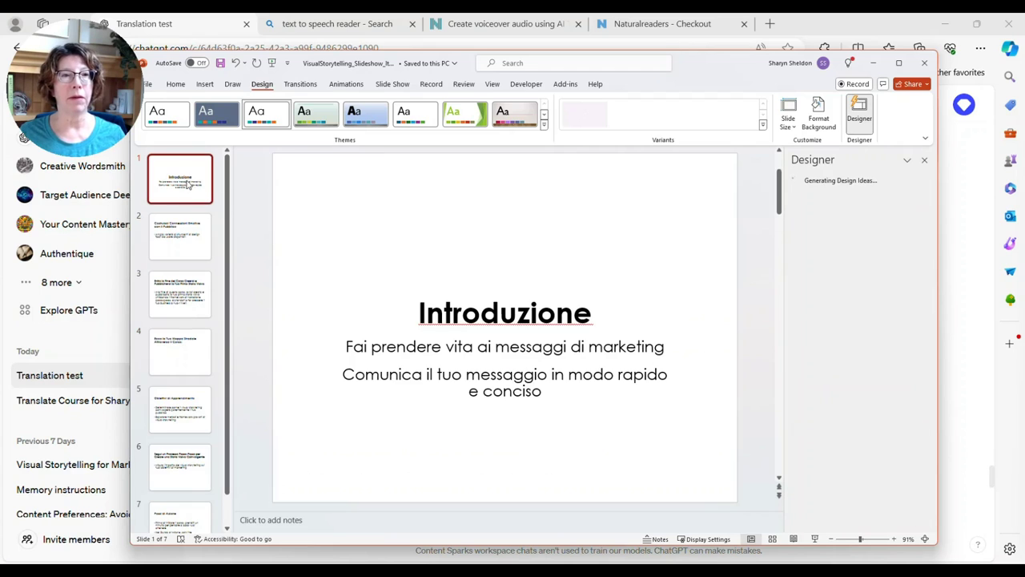
Step: Try a dark blue theme, switch all slides to the light green-striped theme, then close
{"action": "left_click", "coordinate": [210, 112]}
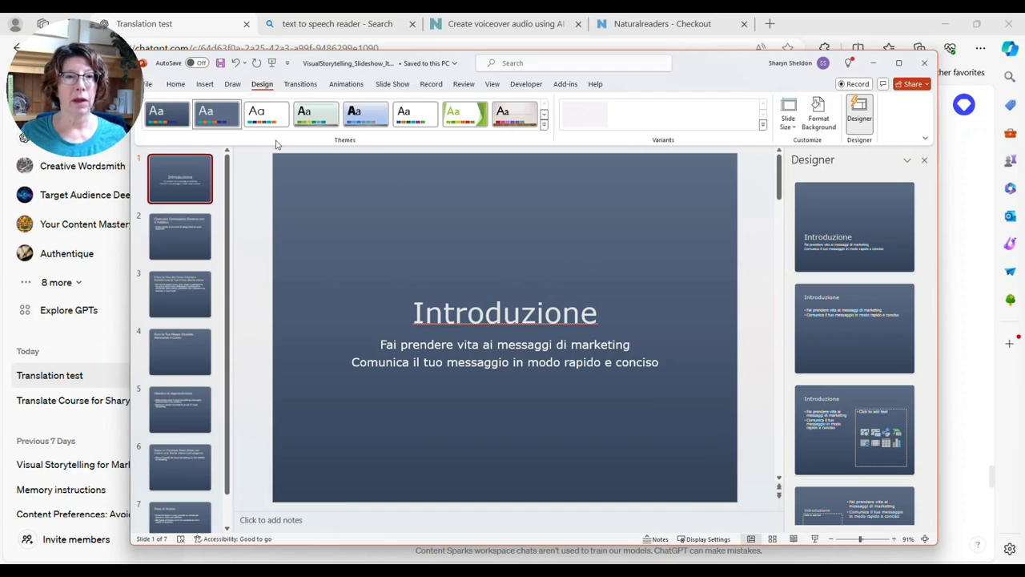
{"action": "left_click", "coordinate": [317, 119]}
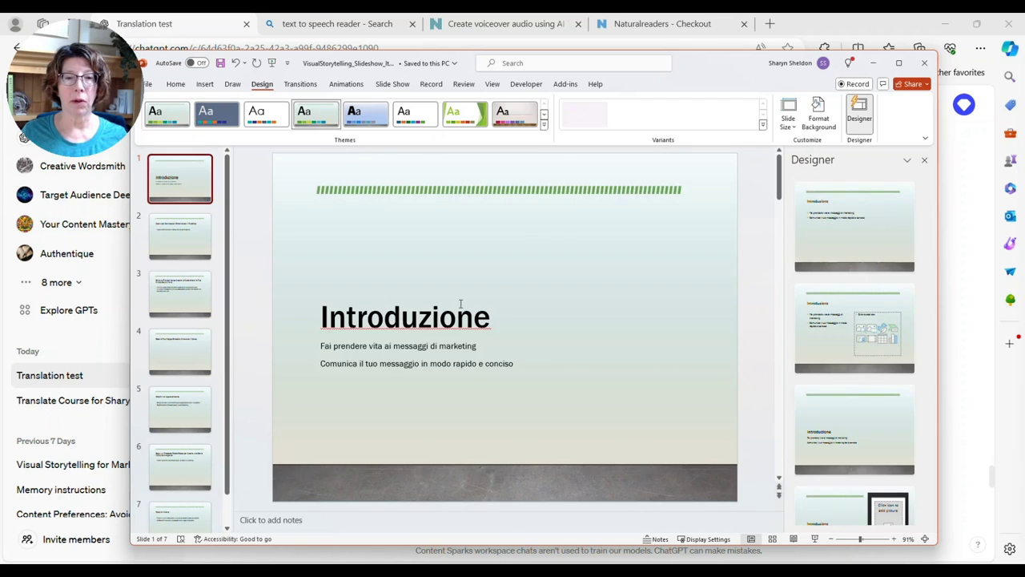
{"action": "scroll", "coordinate": [497, 294], "scroll_direction": "down", "scroll_amount": 5}
{"action": "scroll", "coordinate": [495, 269], "scroll_direction": "up", "scroll_amount": 5}
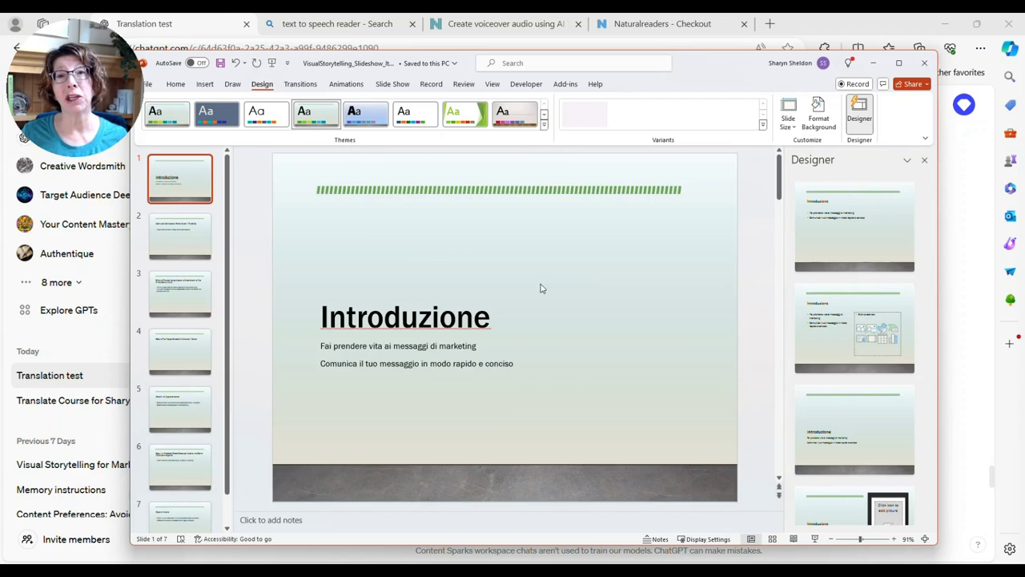
{"action": "left_click", "coordinate": [926, 64]}
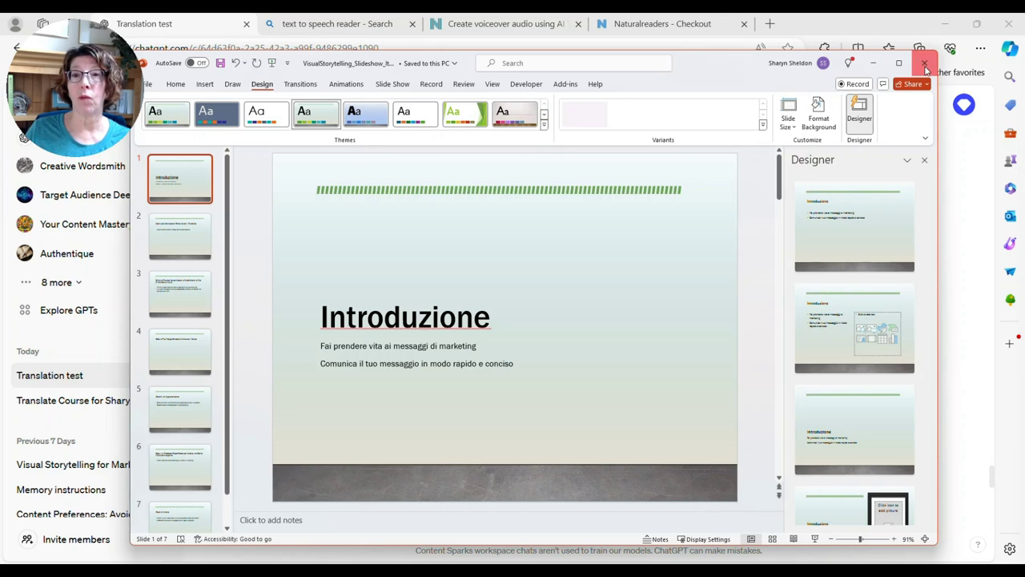
Step: Discard the slideshow changes, then open, skim and close CourseBook_Italian in Word
{"action": "left_click", "coordinate": [559, 327]}
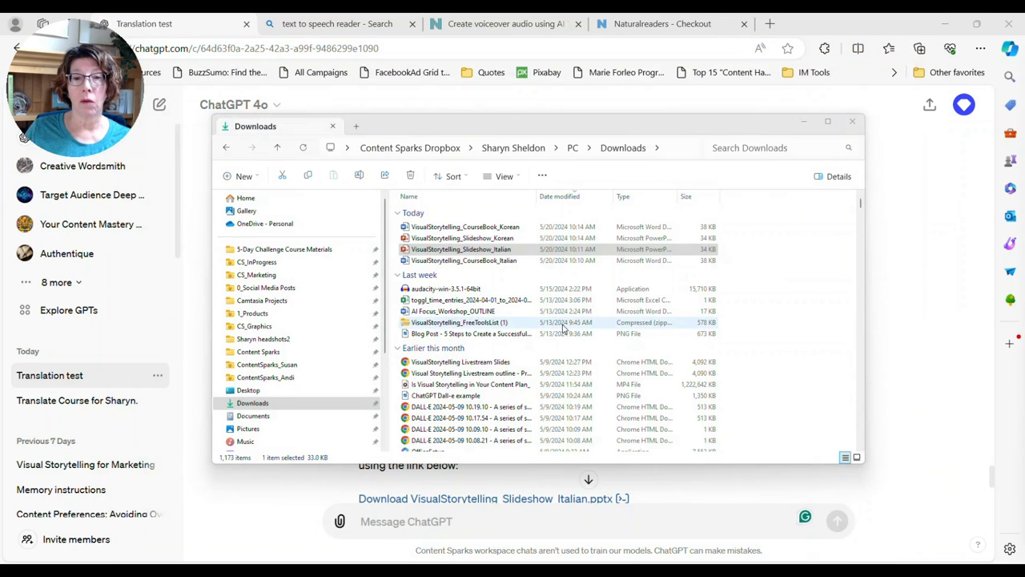
{"action": "left_click", "coordinate": [466, 265]}
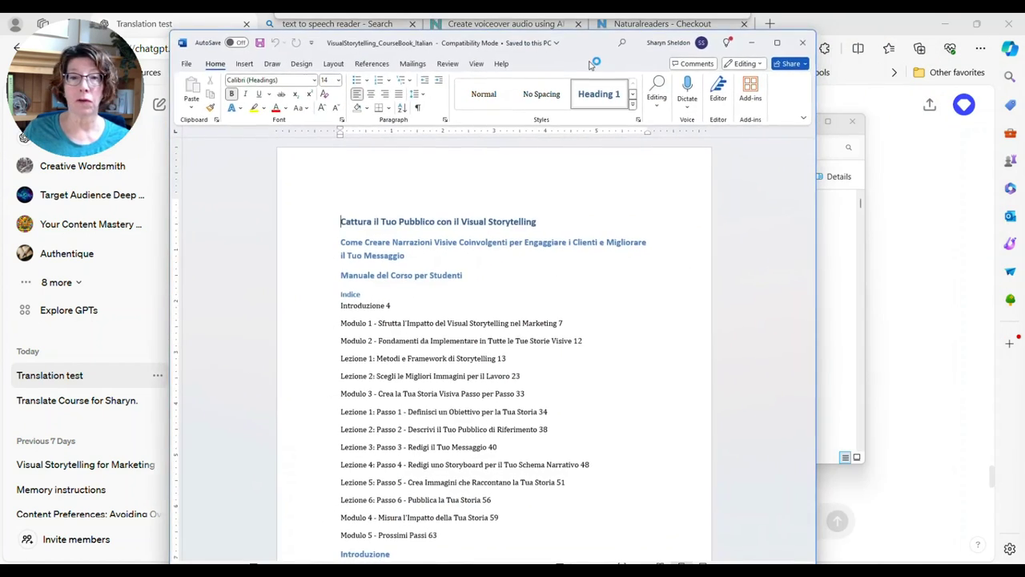
{"action": "scroll", "coordinate": [475, 241], "scroll_direction": "down", "scroll_amount": 5}
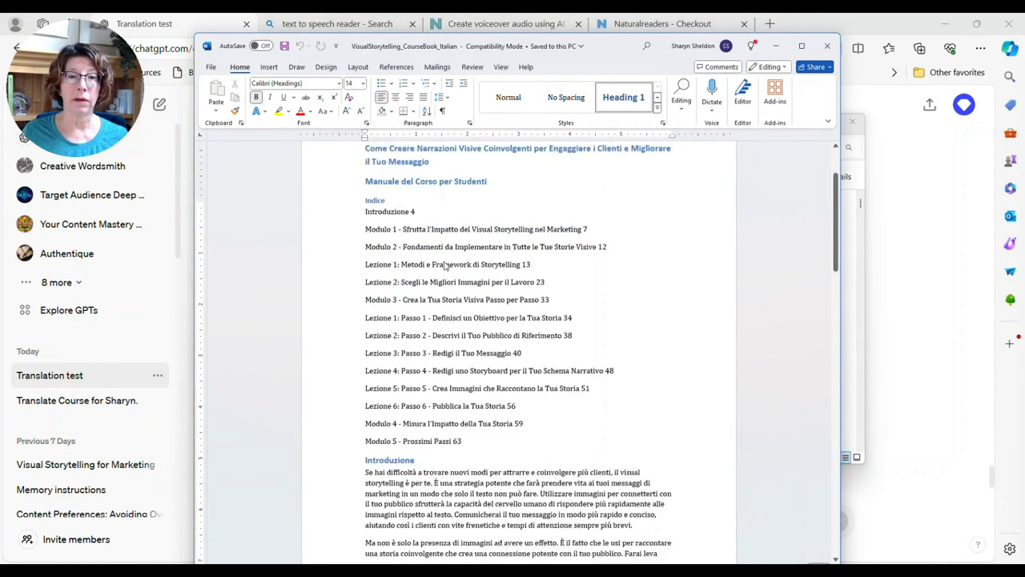
{"action": "scroll", "coordinate": [472, 242], "scroll_direction": "down", "scroll_amount": 3}
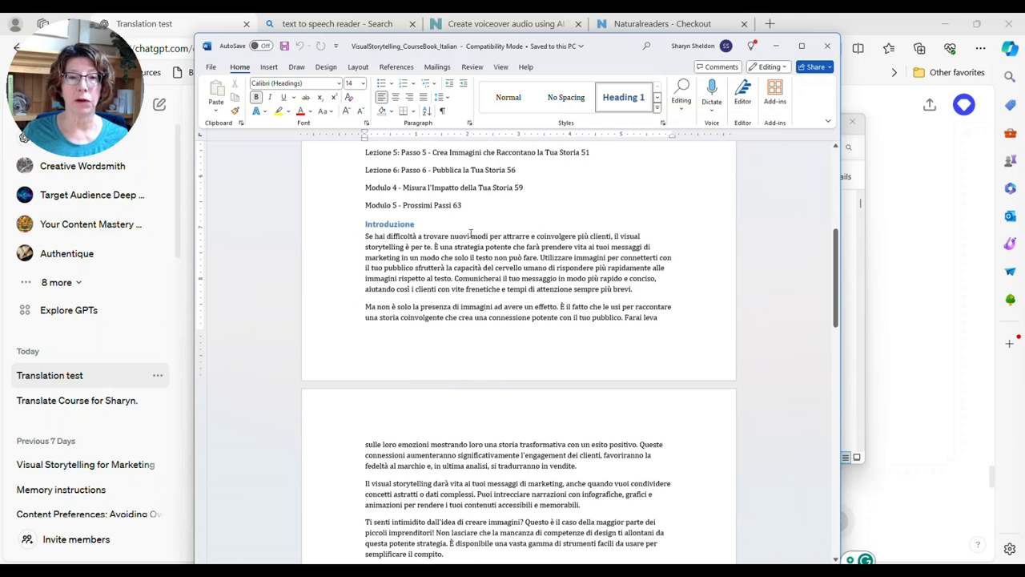
{"action": "scroll", "coordinate": [457, 256], "scroll_direction": "down", "scroll_amount": 7}
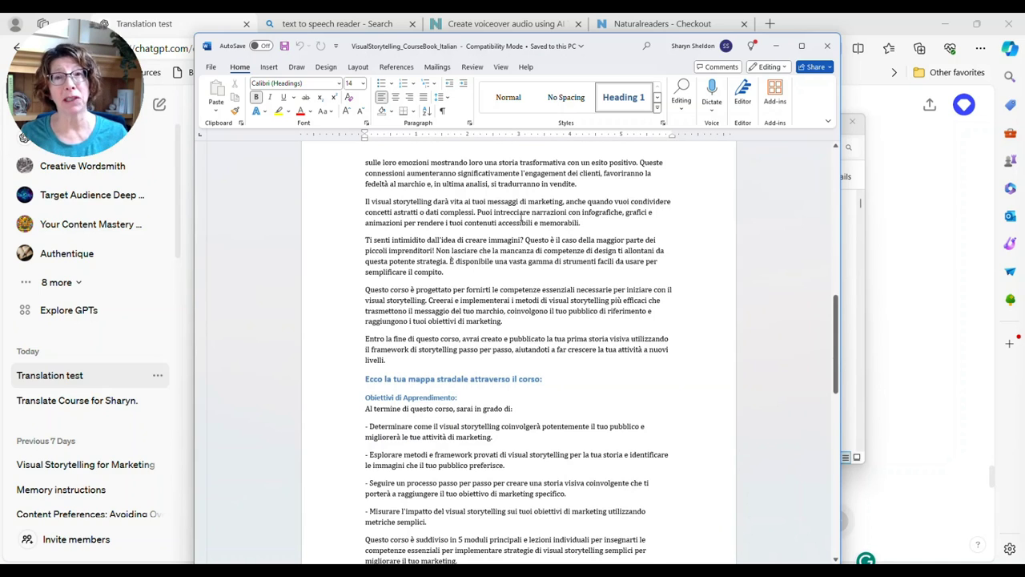
{"action": "left_click", "coordinate": [829, 47]}
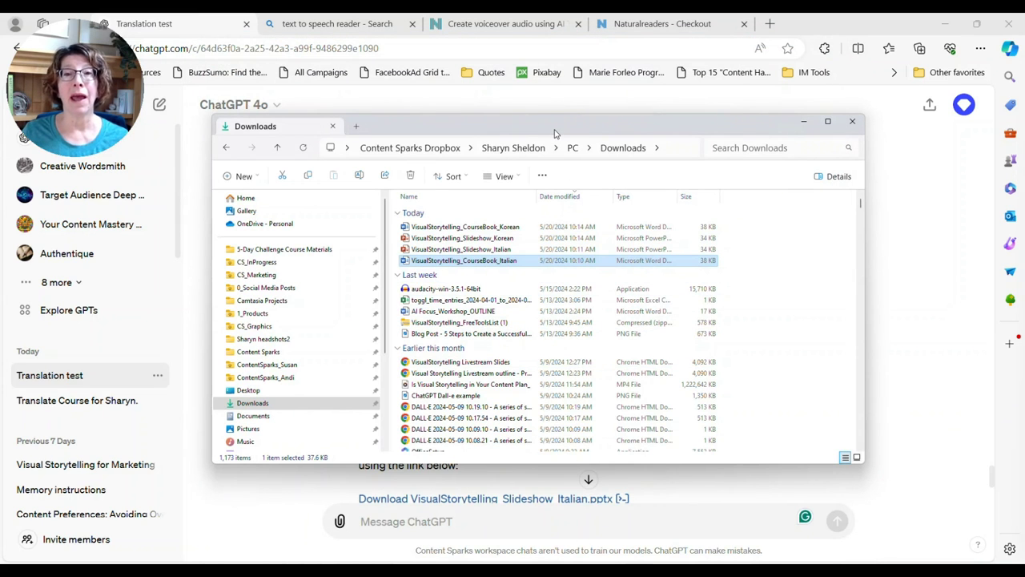
Step: Move File Explorer aside and have ChatGPT read the Italian translation reply aloud
{"action": "left_click_drag", "start_coordinate": [554, 132], "coordinate": [1024, 133]}
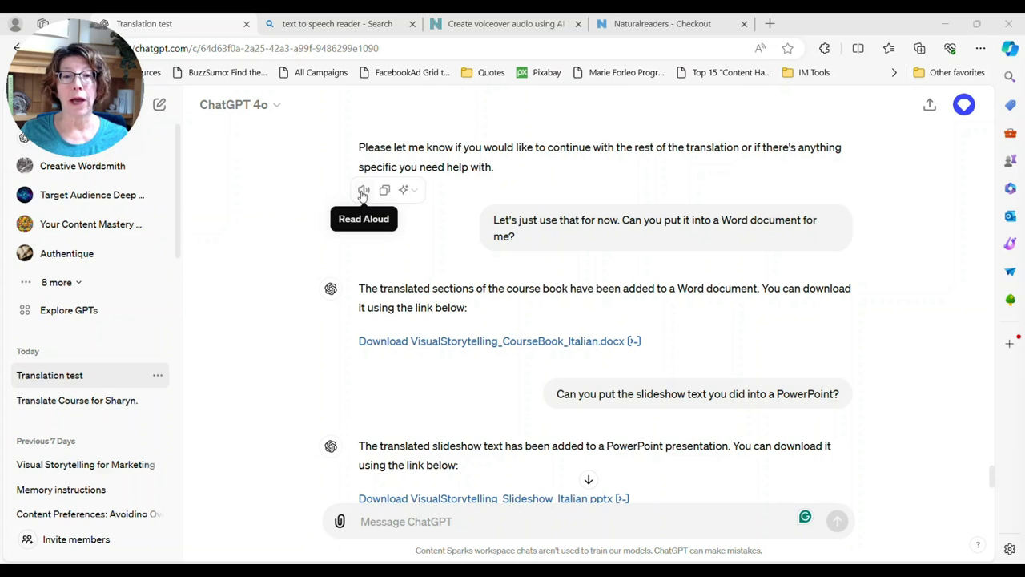
{"action": "left_click", "coordinate": [363, 192]}
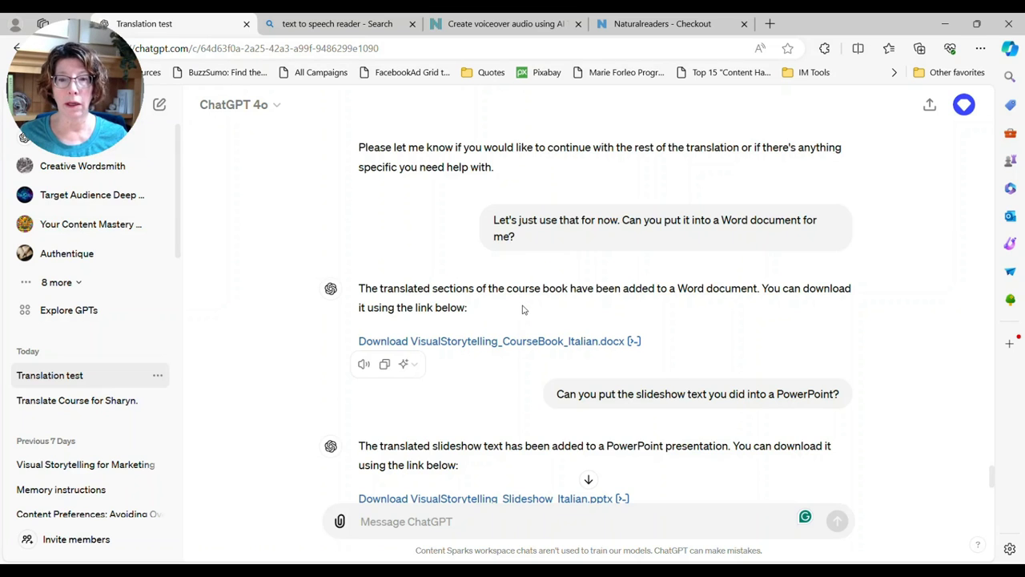
{"action": "scroll", "coordinate": [521, 309], "scroll_direction": "down", "scroll_amount": 4}
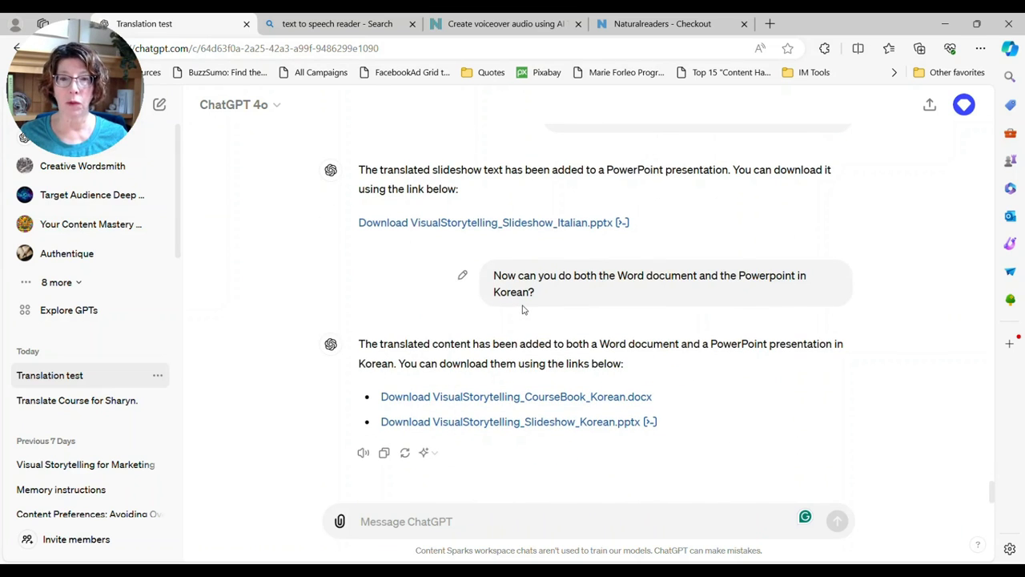
{"action": "scroll", "coordinate": [523, 310], "scroll_direction": "up", "scroll_amount": 1}
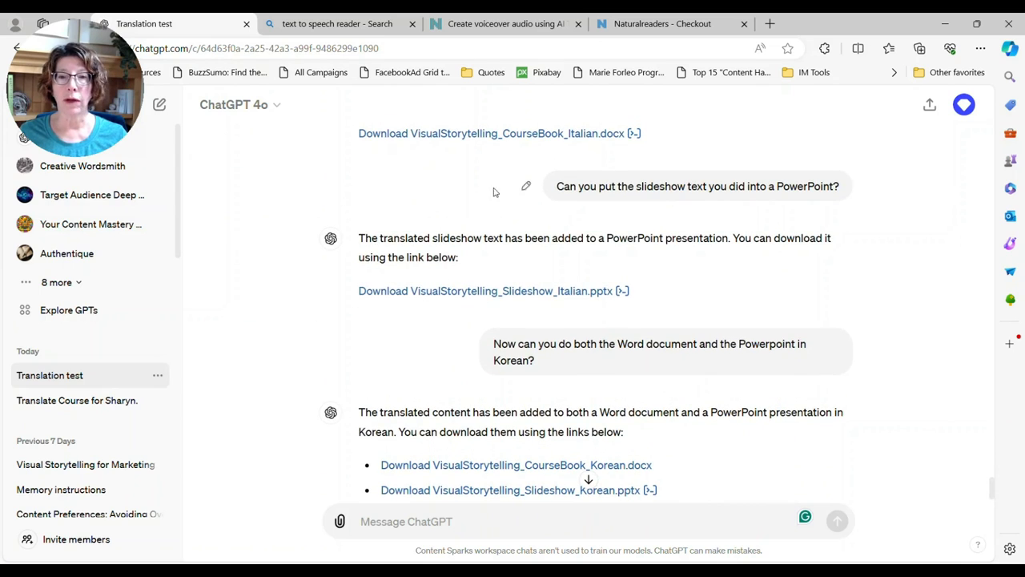
{"action": "scroll", "coordinate": [585, 383], "scroll_direction": "down", "scroll_amount": 1}
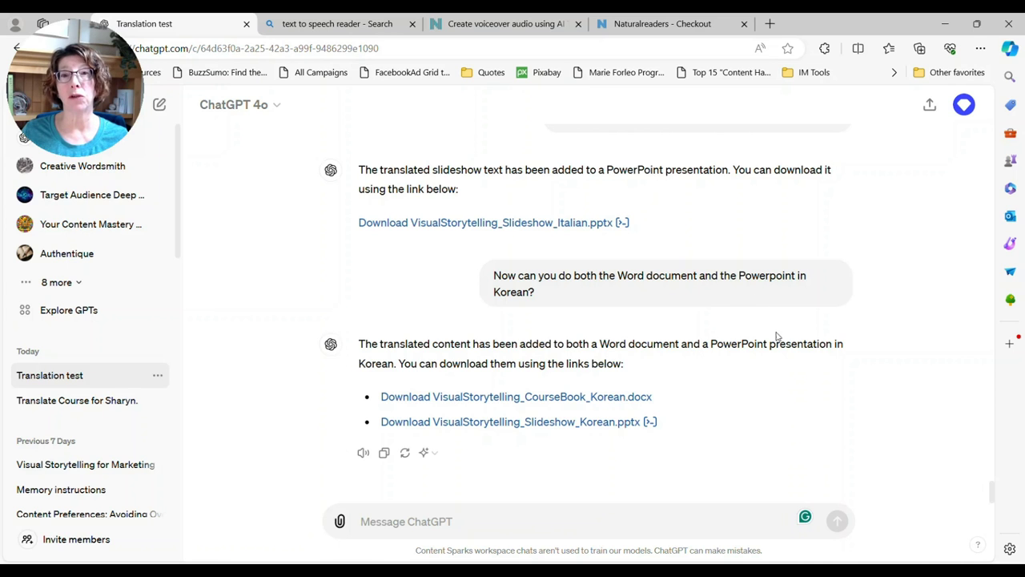
{"action": "scroll", "coordinate": [746, 320], "scroll_direction": "up", "scroll_amount": 5}
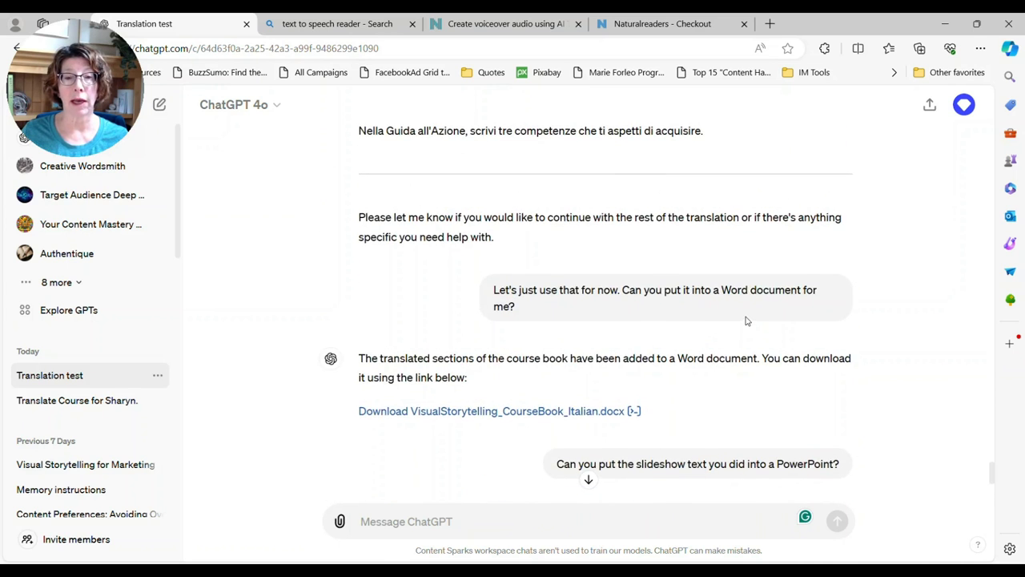
{"action": "scroll", "coordinate": [746, 321], "scroll_direction": "up", "scroll_amount": 10}
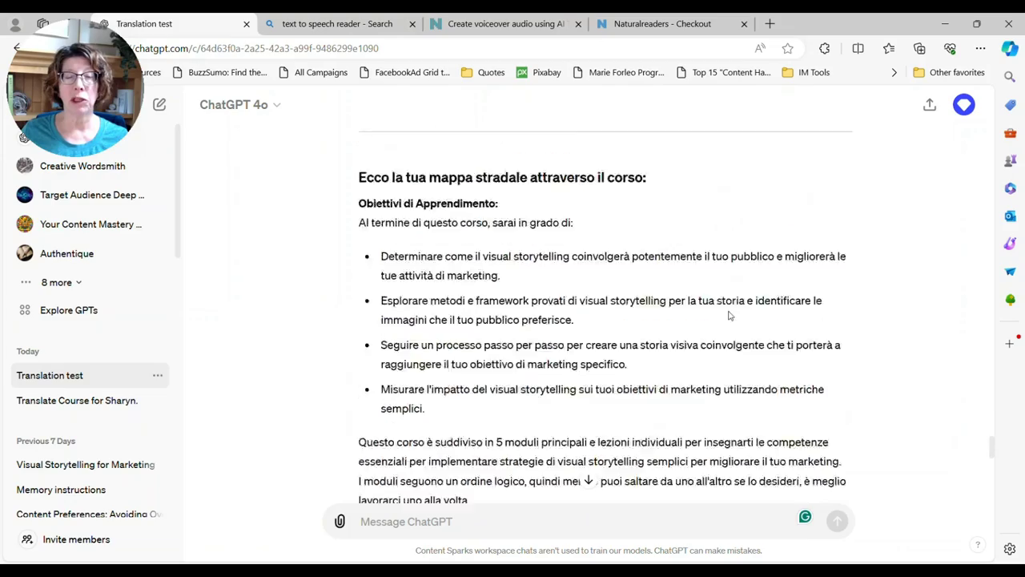
{"action": "scroll", "coordinate": [729, 316], "scroll_direction": "up", "scroll_amount": 4}
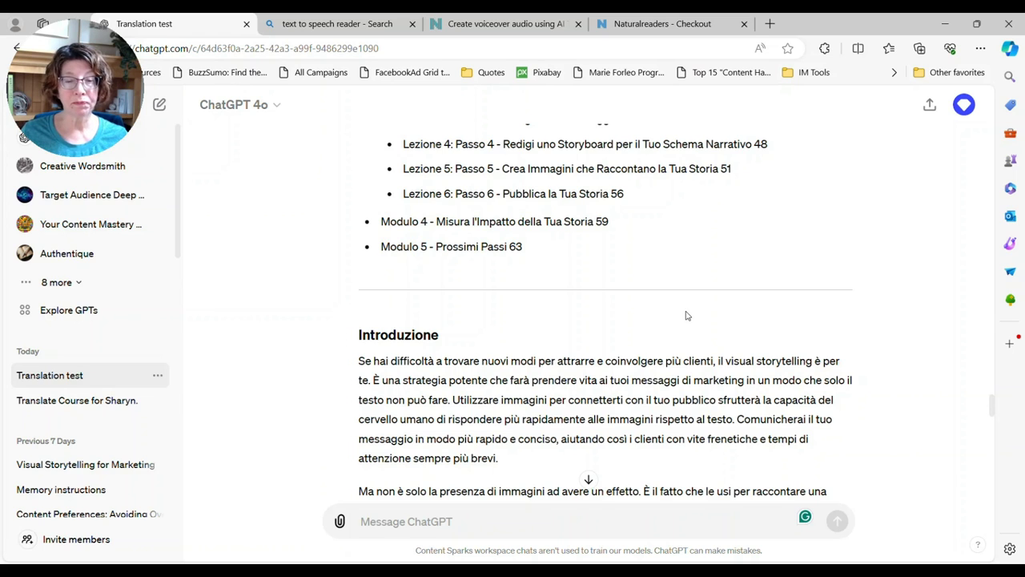
{"action": "scroll", "coordinate": [685, 316], "scroll_direction": "down", "scroll_amount": 3}
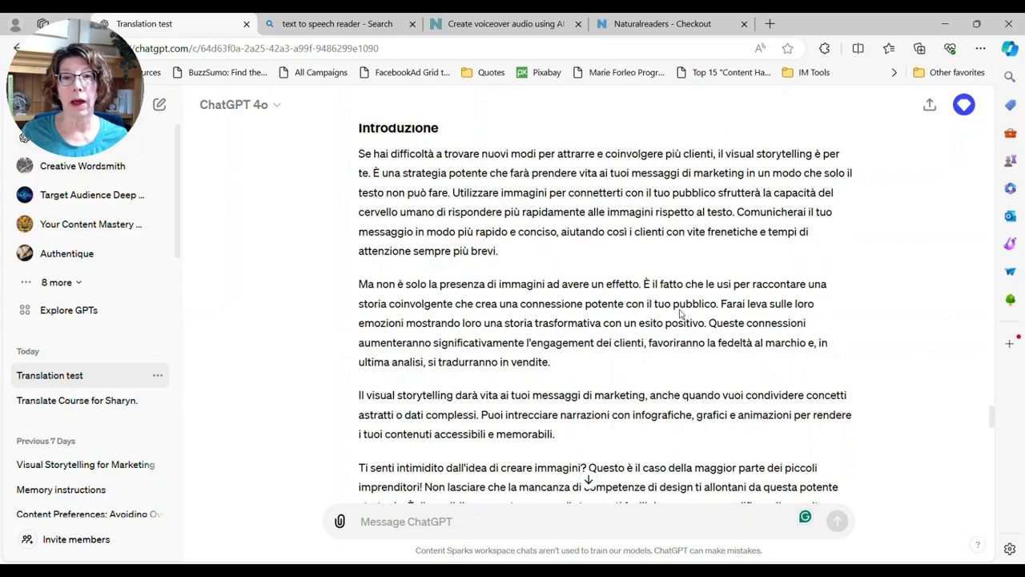
{"action": "scroll", "coordinate": [678, 309], "scroll_direction": "down", "scroll_amount": 1}
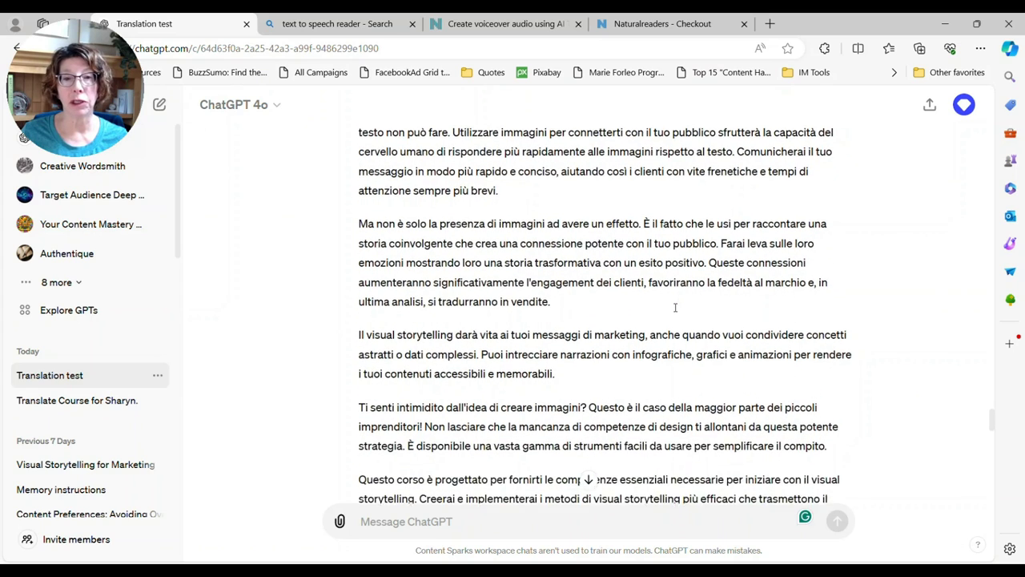
{"action": "scroll", "coordinate": [677, 308], "scroll_direction": "up", "scroll_amount": 1}
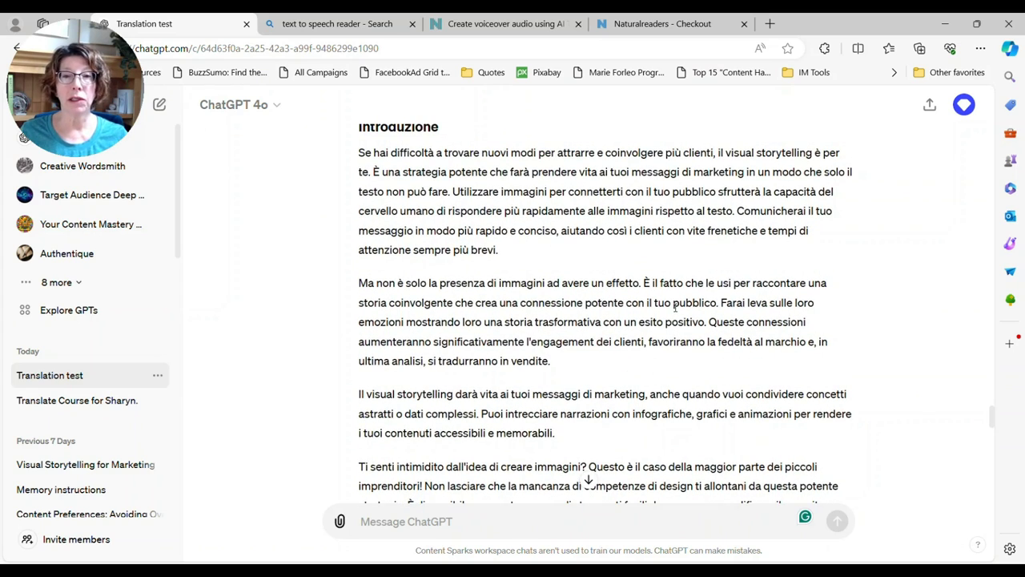
{"action": "scroll", "coordinate": [675, 308], "scroll_direction": "up", "scroll_amount": 2}
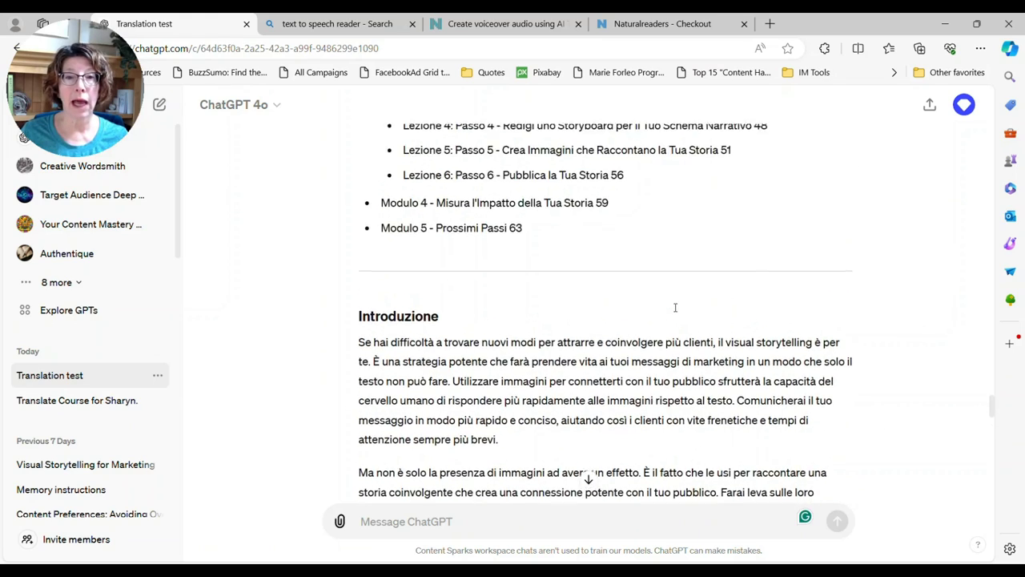
{"action": "scroll", "coordinate": [675, 308], "scroll_direction": "down", "scroll_amount": 1}
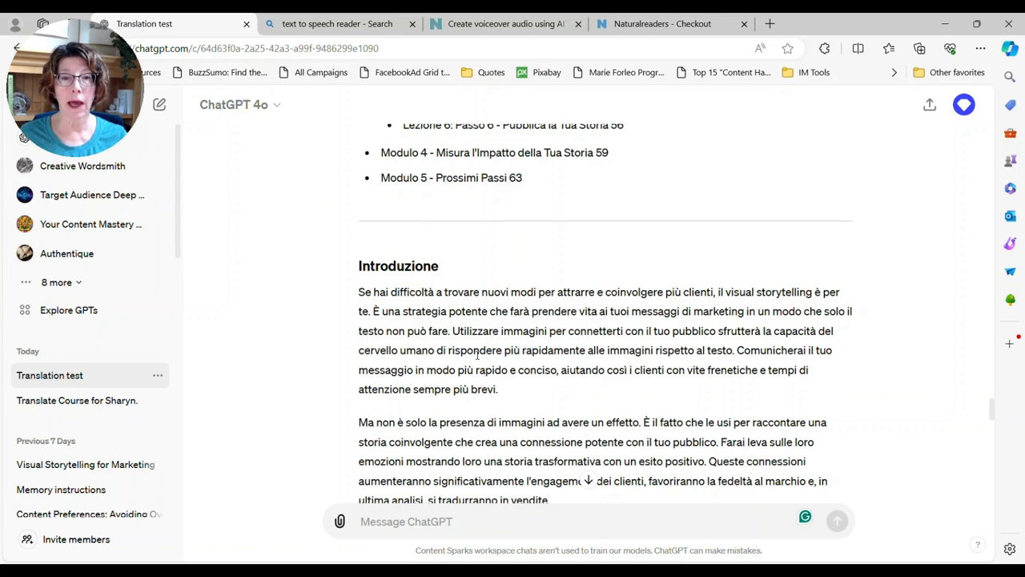
{"action": "scroll", "coordinate": [477, 355], "scroll_direction": "down", "scroll_amount": 2}
{"action": "scroll", "coordinate": [478, 355], "scroll_direction": "down", "scroll_amount": 1}
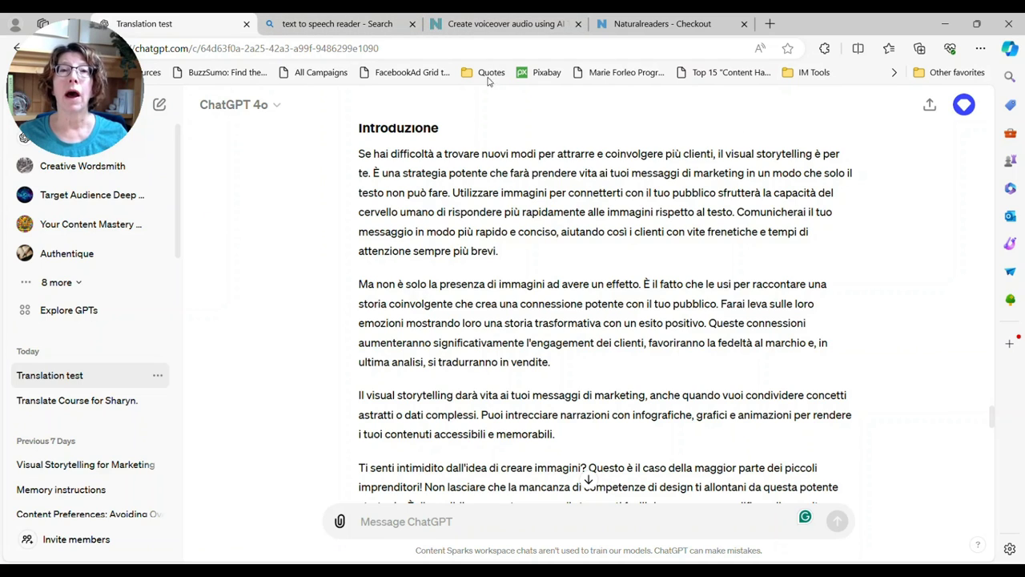
{"action": "left_click", "coordinate": [325, 24]}
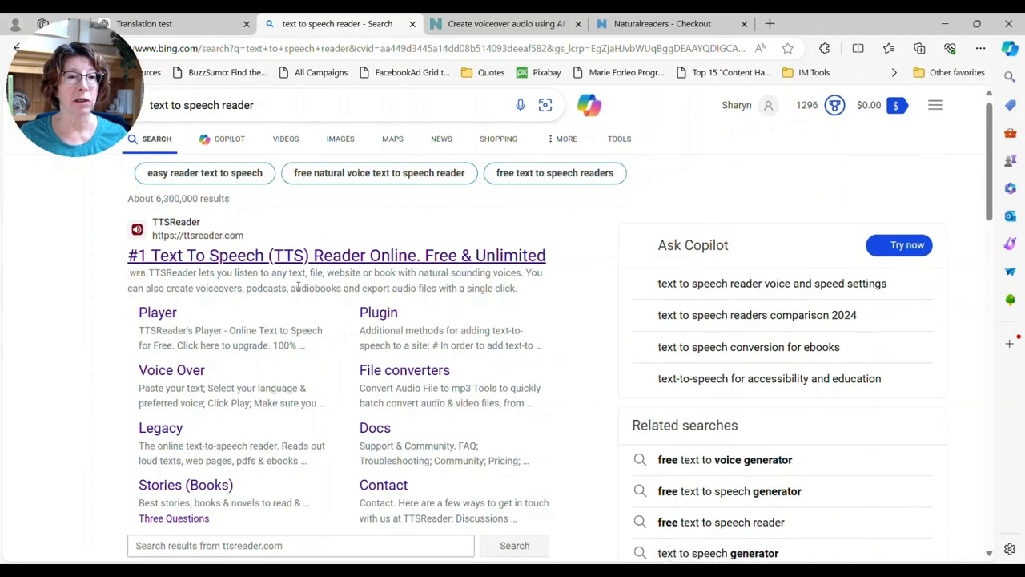
Step: Scan the Bing 'text to speech reader' results for NaturalReader, then switch to its voiceover project
{"action": "scroll", "coordinate": [298, 287], "scroll_direction": "down", "scroll_amount": 1}
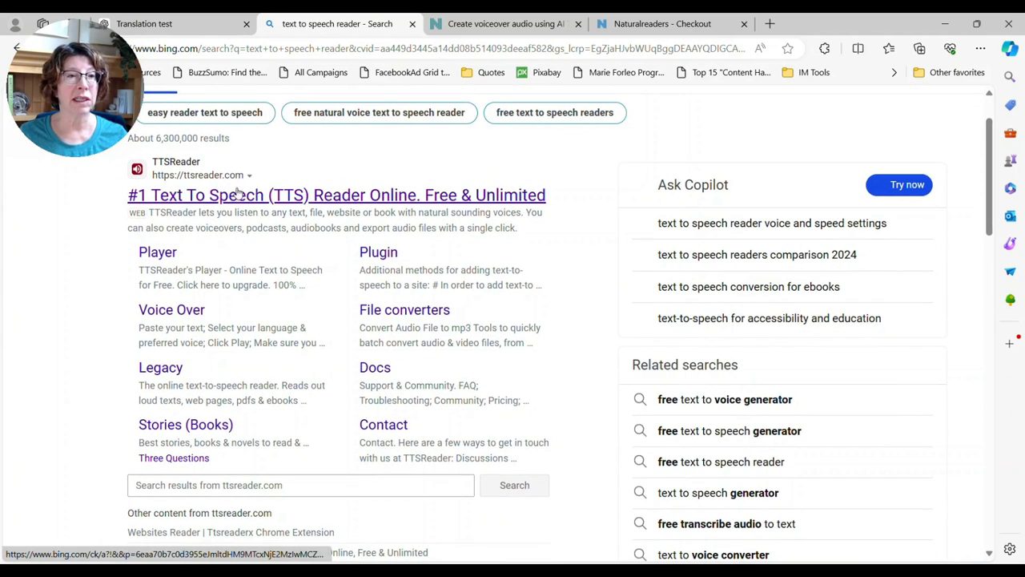
{"action": "scroll", "coordinate": [241, 196], "scroll_direction": "down", "scroll_amount": 5}
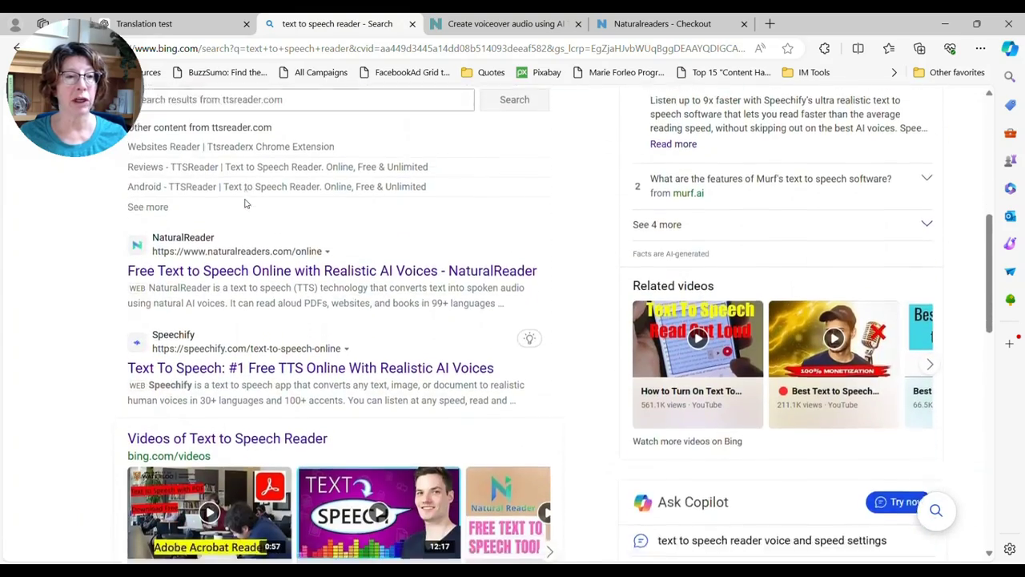
{"action": "scroll", "coordinate": [245, 202], "scroll_direction": "down", "scroll_amount": 1}
{"action": "scroll", "coordinate": [237, 202], "scroll_direction": "up", "scroll_amount": 1}
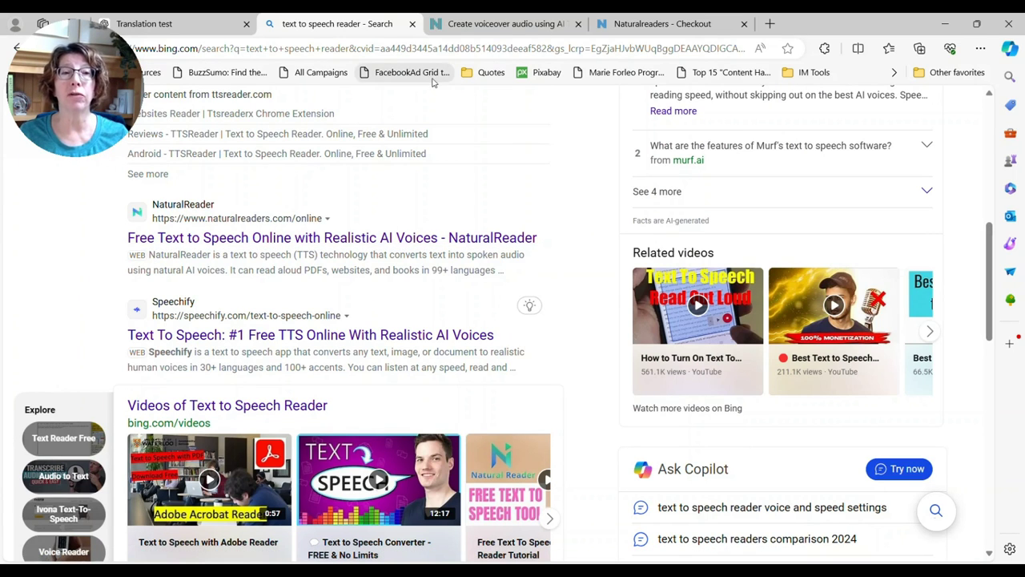
{"action": "left_click", "coordinate": [463, 32]}
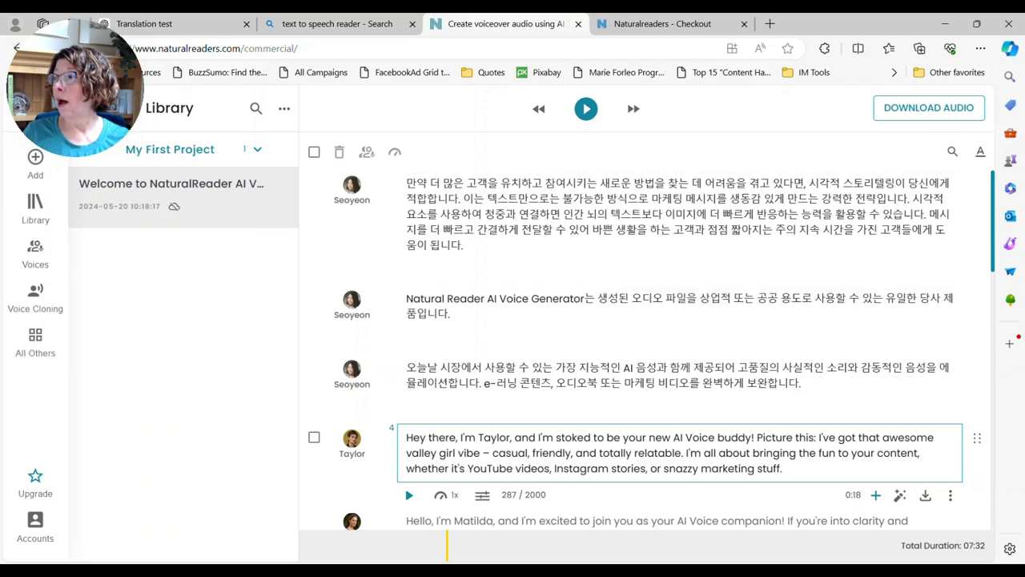
Step: Return to the Translation test chat, find the Korean download links, and bring up the Downloads window
{"action": "left_click", "coordinate": [165, 27]}
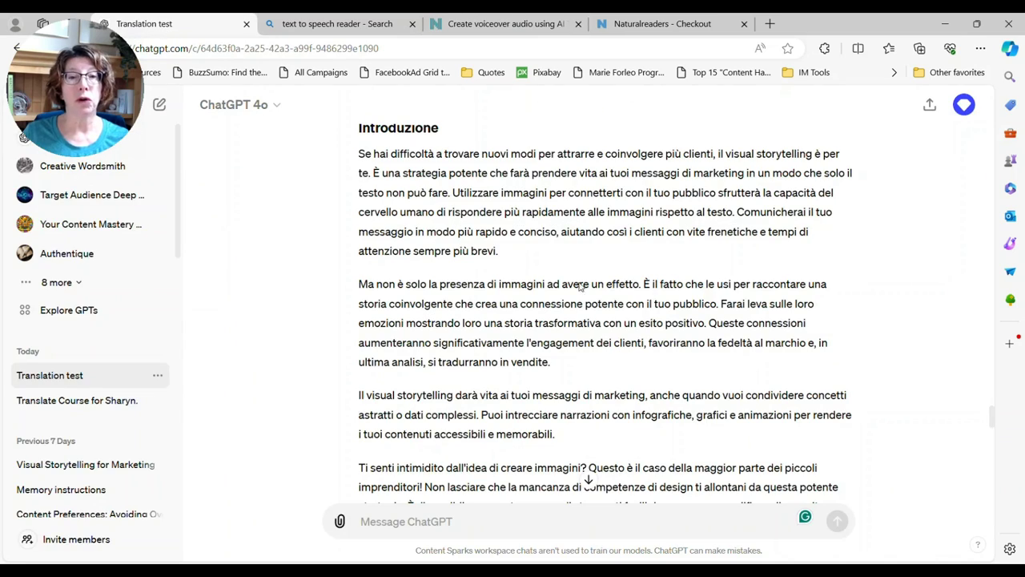
{"action": "scroll", "coordinate": [588, 476], "scroll_direction": "down", "scroll_amount": 15}
{"action": "scroll", "coordinate": [573, 368], "scroll_direction": "down", "scroll_amount": 4}
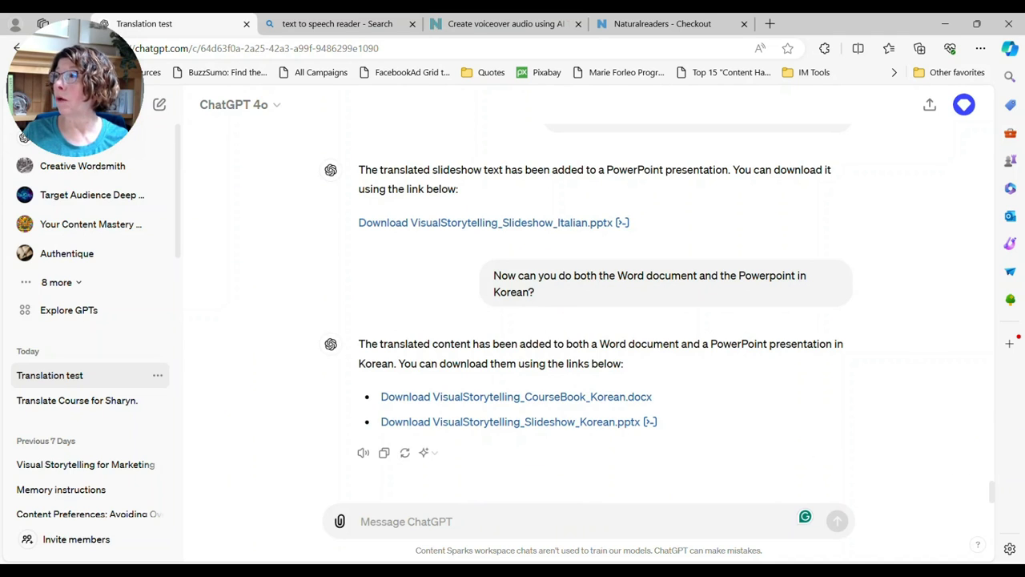
{"action": "key", "text": "alt+Tab"}
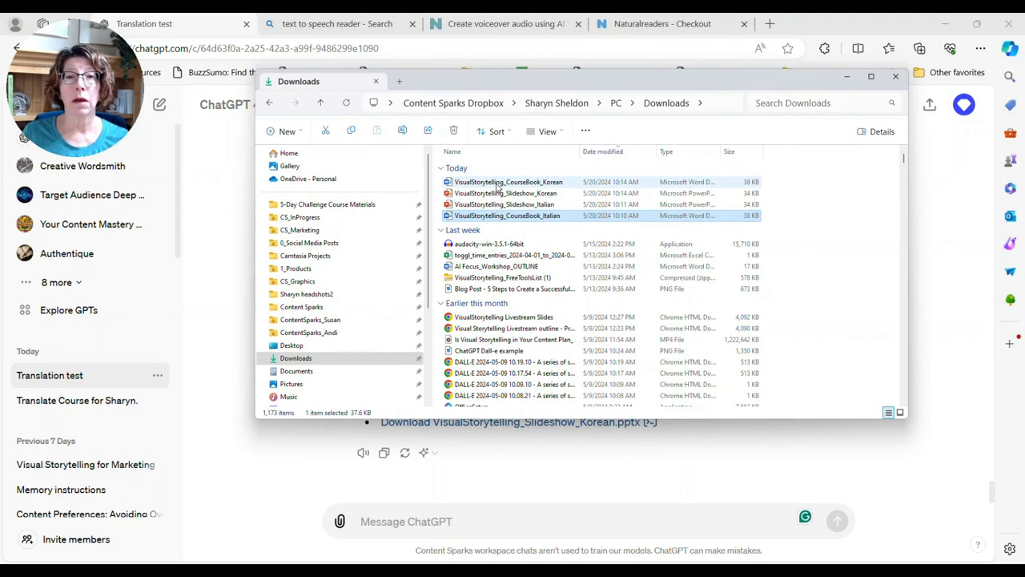
Step: Open VisualStorytelling_CourseBook_Korean from Downloads in Word and scroll through it
{"action": "double_click", "coordinate": [496, 184]}
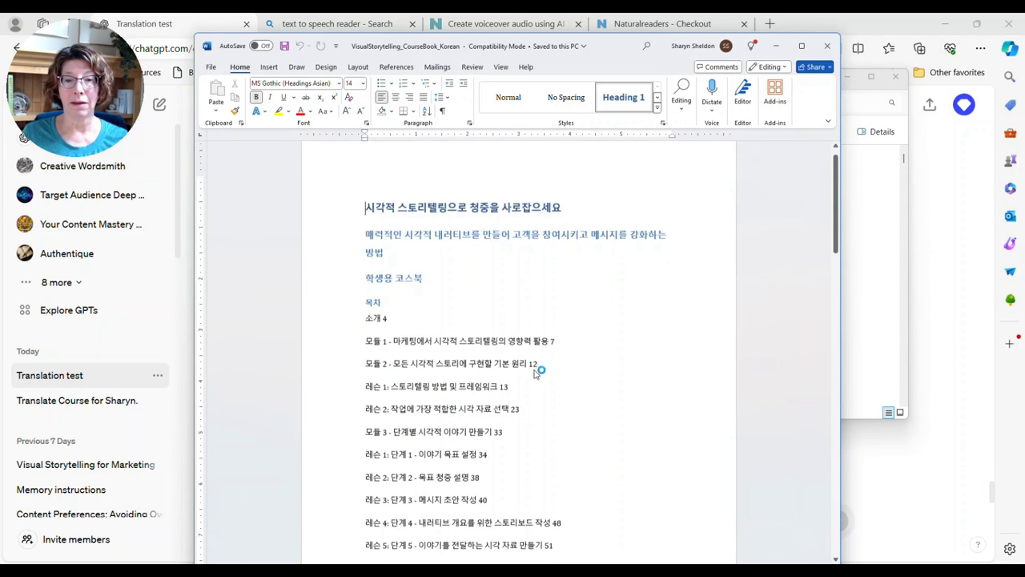
{"action": "scroll", "coordinate": [534, 370], "scroll_direction": "down", "scroll_amount": 2}
{"action": "scroll", "coordinate": [533, 369], "scroll_direction": "down", "scroll_amount": 9}
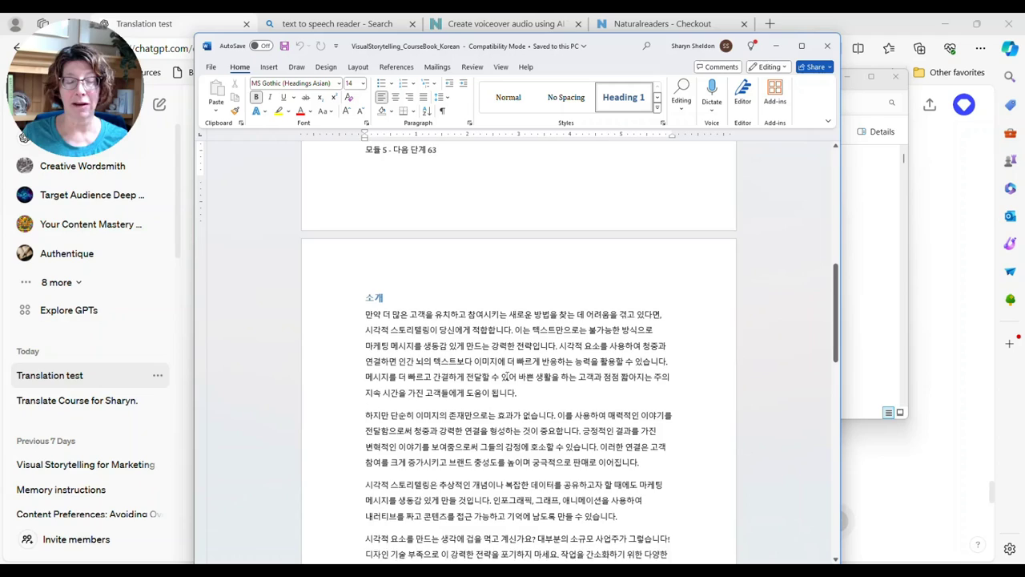
{"action": "scroll", "coordinate": [506, 376], "scroll_direction": "down", "scroll_amount": 5}
{"action": "scroll", "coordinate": [482, 367], "scroll_direction": "up", "scroll_amount": 3}
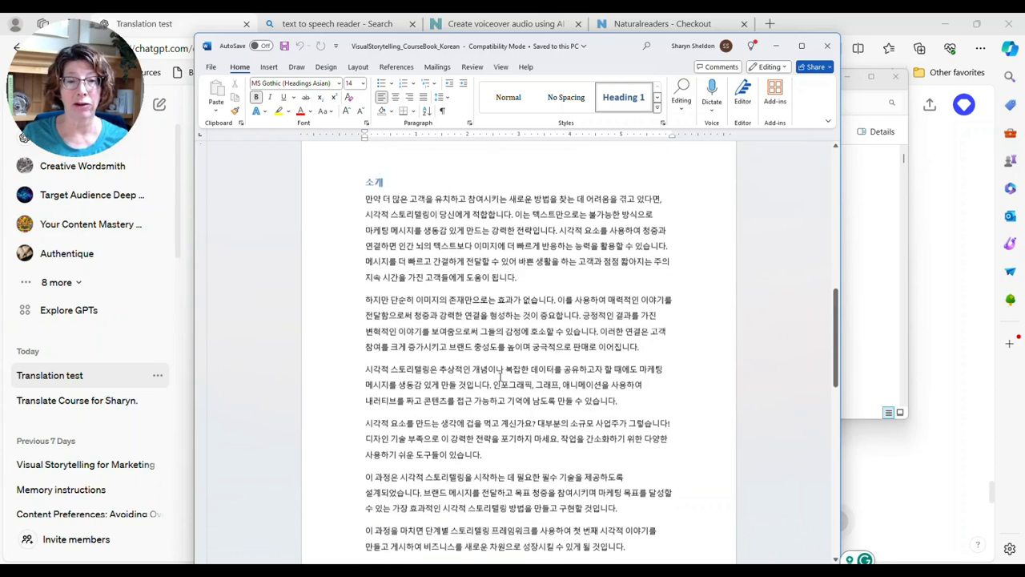
{"action": "scroll", "coordinate": [479, 367], "scroll_direction": "down", "scroll_amount": 6}
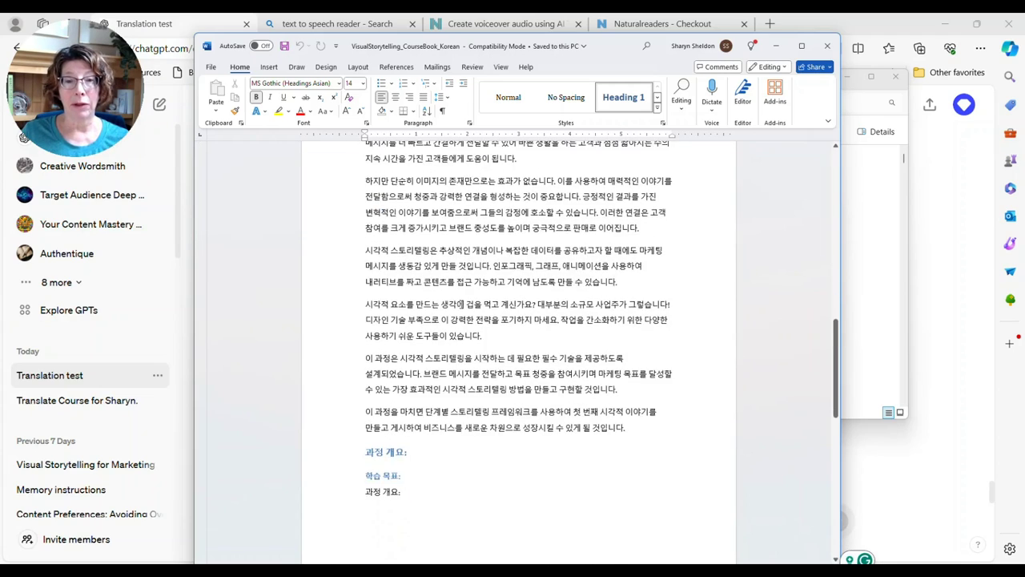
{"action": "scroll", "coordinate": [435, 315], "scroll_direction": "down", "scroll_amount": 6}
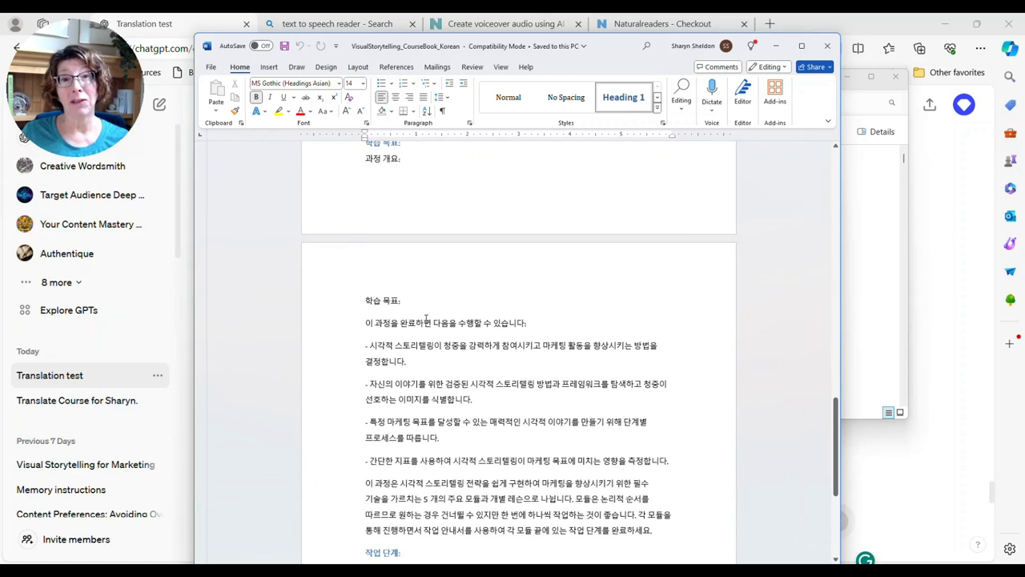
{"action": "scroll", "coordinate": [426, 320], "scroll_direction": "down", "scroll_amount": 5}
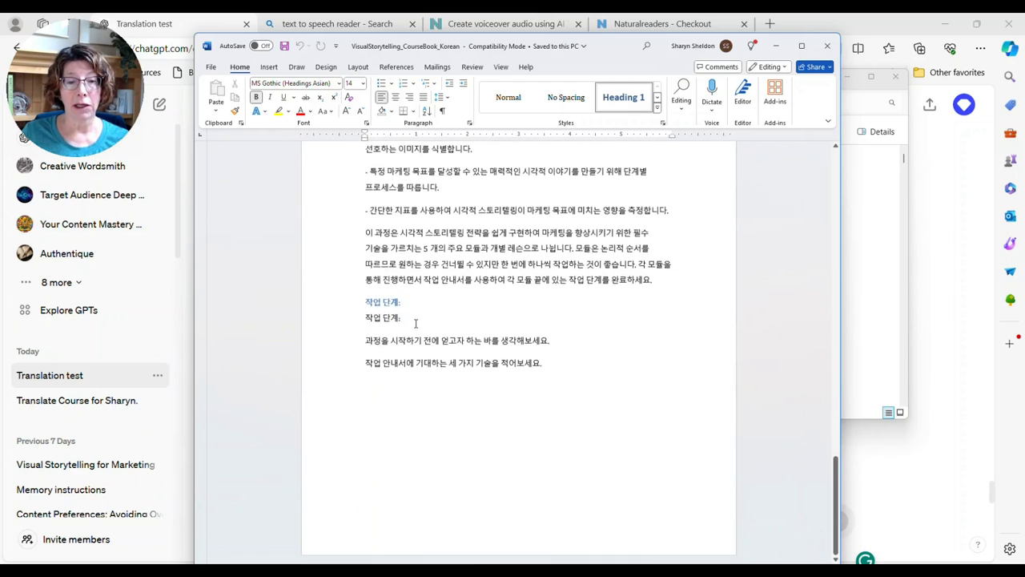
Step: Select the first 소개 introduction paragraph, then minimize Word
{"action": "scroll", "coordinate": [413, 319], "scroll_direction": "up", "scroll_amount": 15}
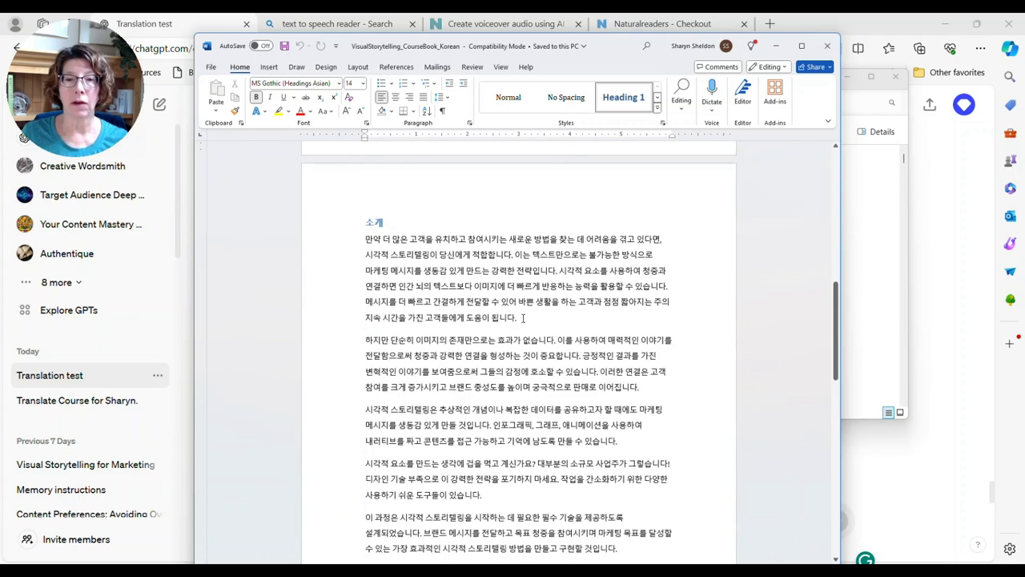
{"action": "left_click_drag", "start_coordinate": [524, 318], "coordinate": [305, 240]}
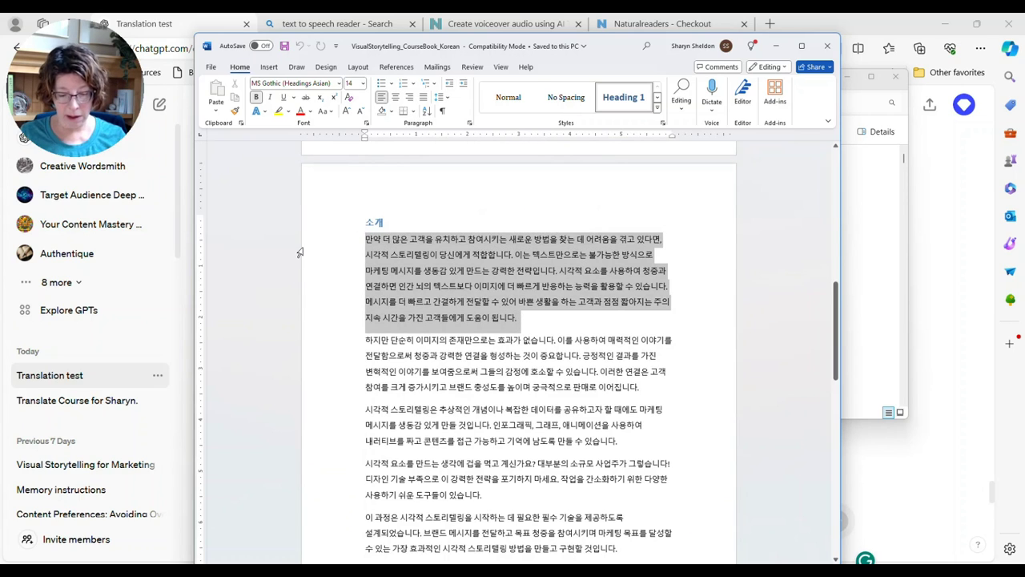
{"action": "key", "text": "super+Down"}
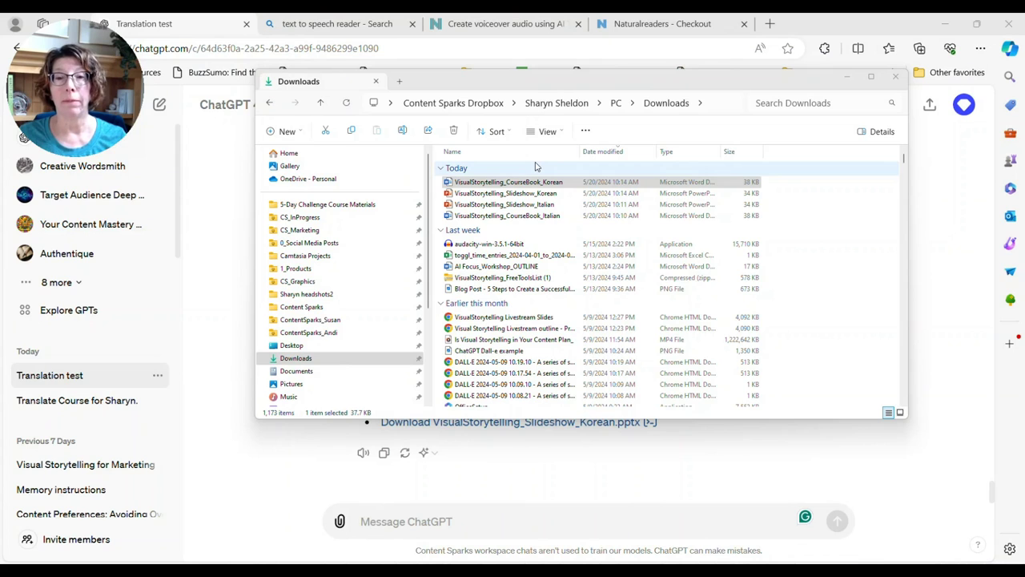
Step: Return to the NaturalReader voiceover project and select the whole first Korean paragraph
{"action": "left_click", "coordinate": [935, 303]}
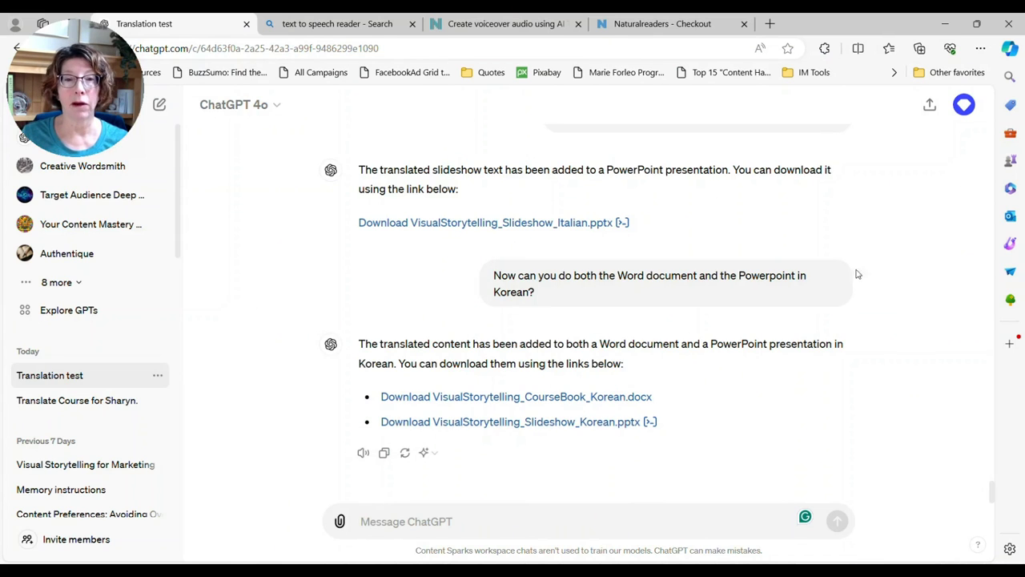
{"action": "left_click", "coordinate": [460, 28]}
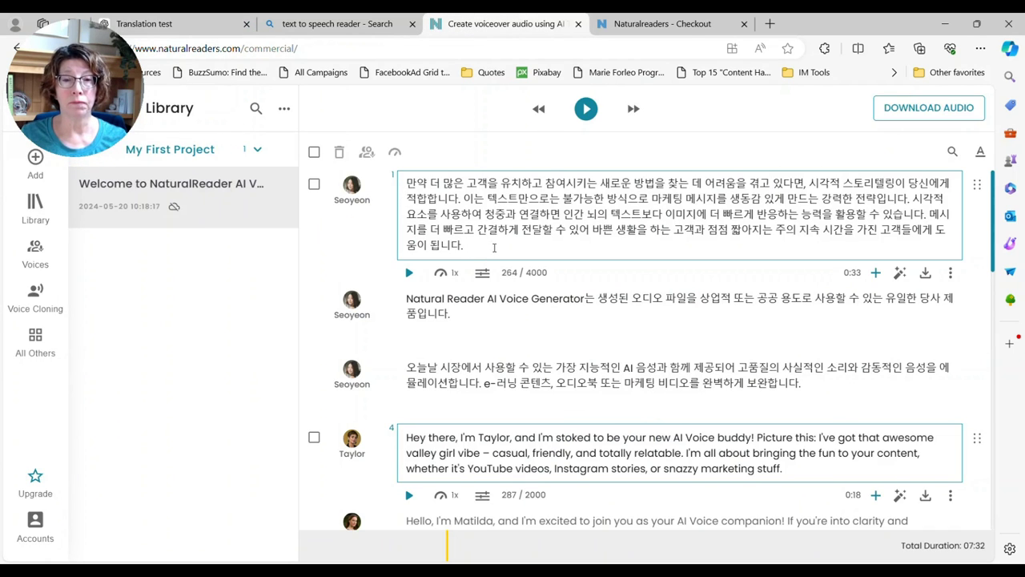
{"action": "left_click_drag", "start_coordinate": [476, 248], "coordinate": [381, 182]}
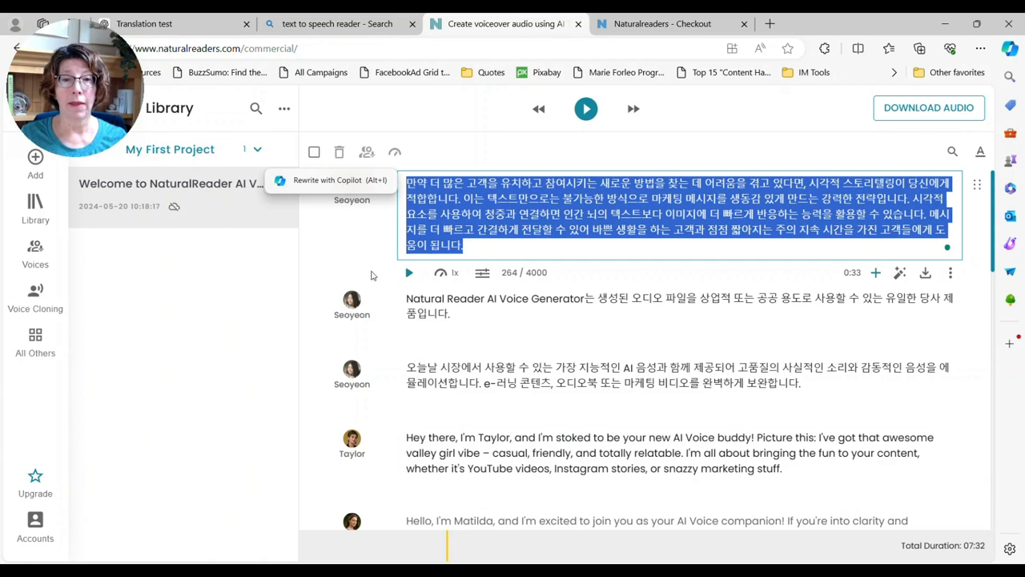
Step: Play and stop the first Korean paragraph, then show the Voices list
{"action": "left_click", "coordinate": [409, 273]}
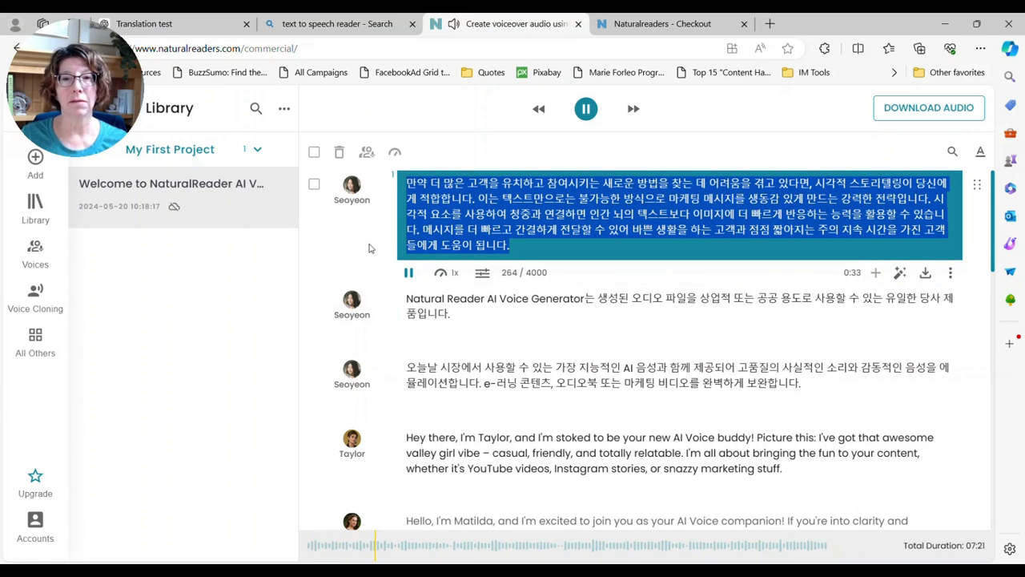
{"action": "left_click", "coordinate": [408, 274]}
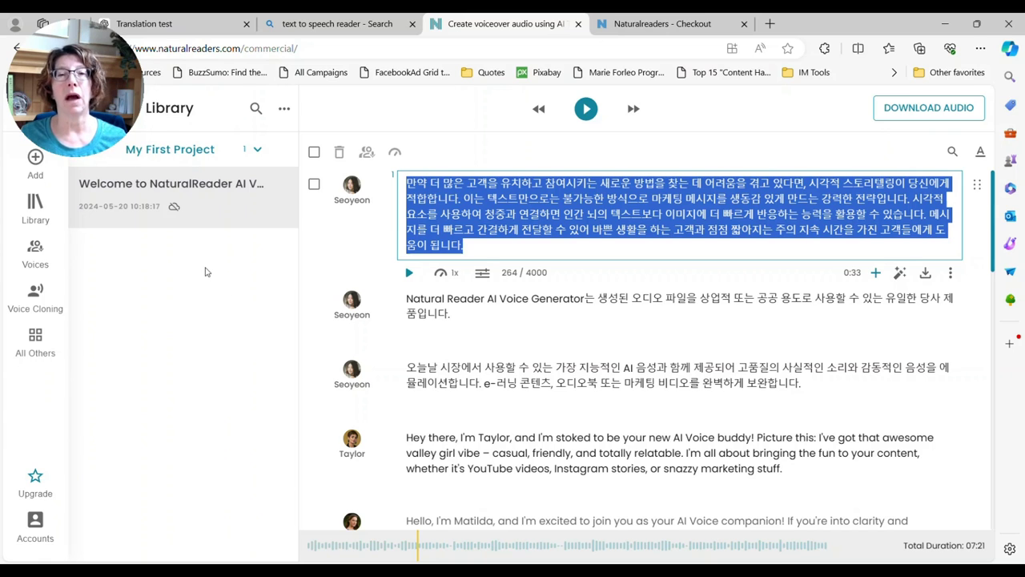
{"action": "left_click", "coordinate": [44, 260]}
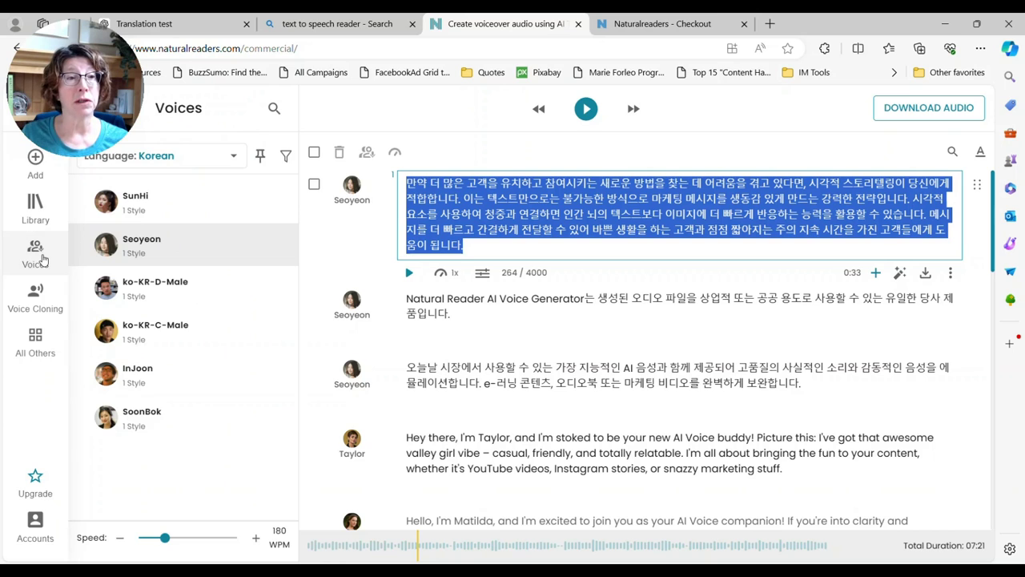
Step: Switch the voice language to Italian and preview Diego's default voice
{"action": "left_click", "coordinate": [226, 158]}
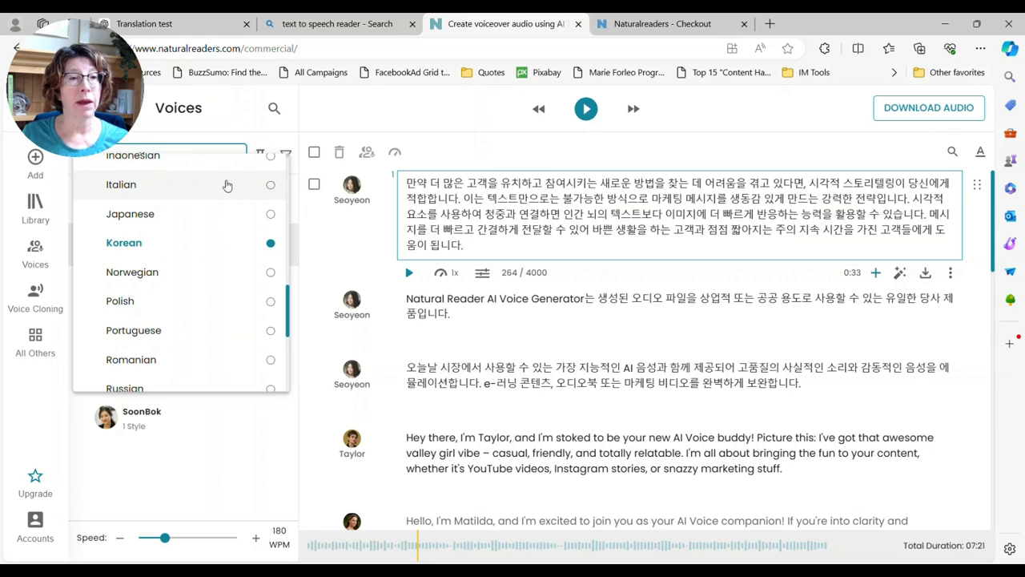
{"action": "left_click", "coordinate": [276, 185]}
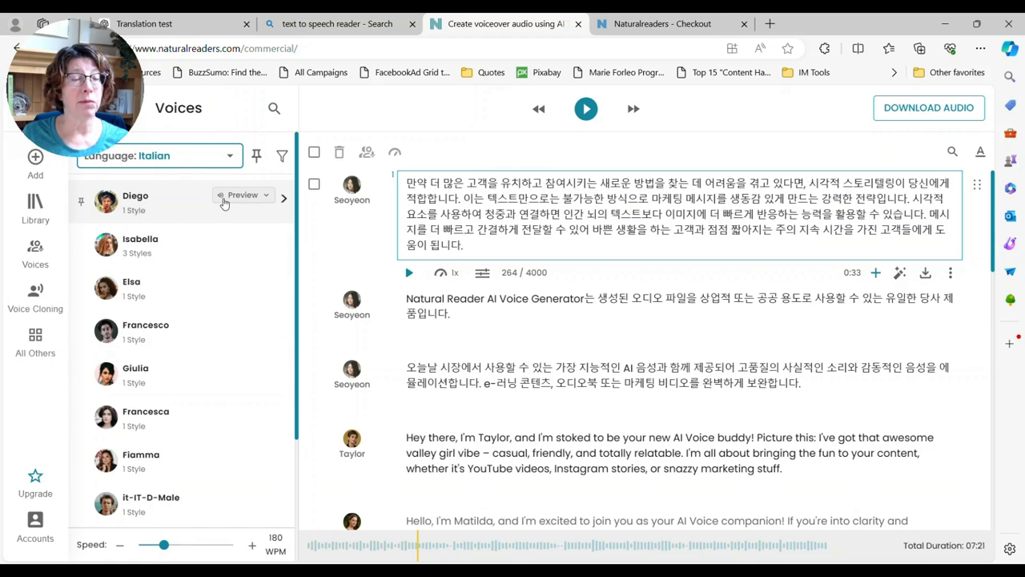
{"action": "left_click", "coordinate": [224, 202]}
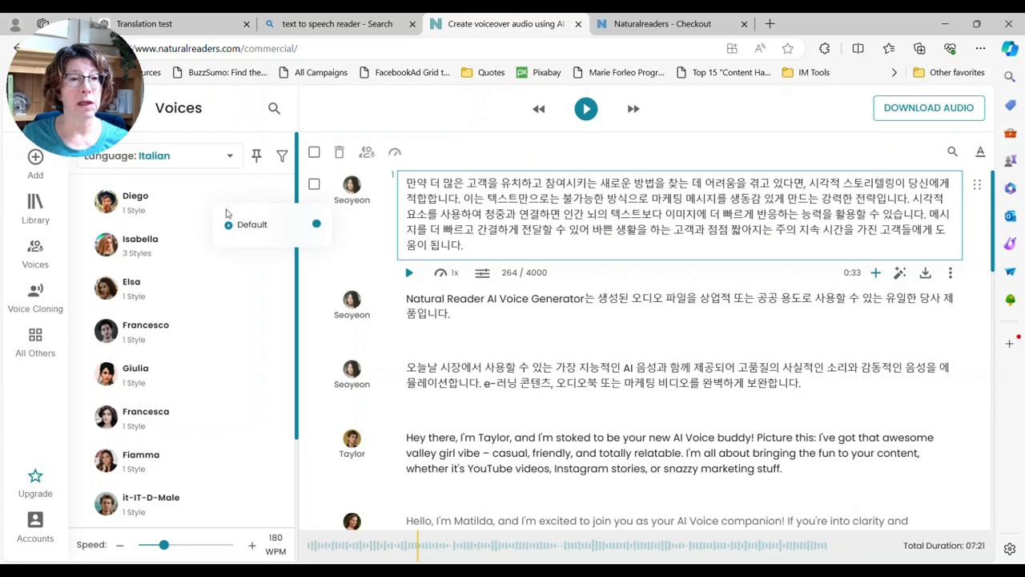
{"action": "left_click", "coordinate": [228, 226]}
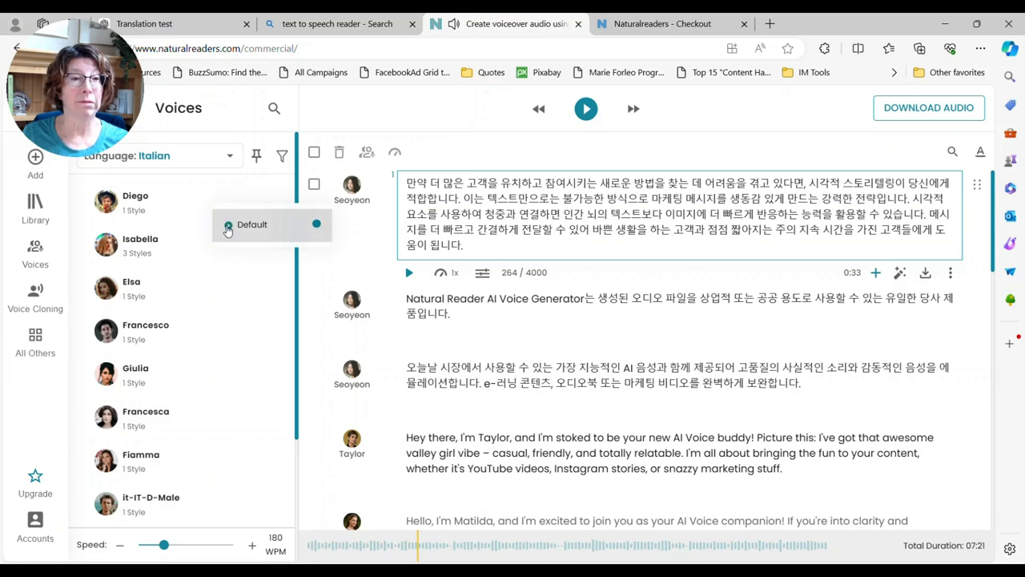
Step: Preview Isabella's Cheerful style and assign Isabella to the first paragraph
{"action": "mouse_move", "coordinate": [153, 246]}
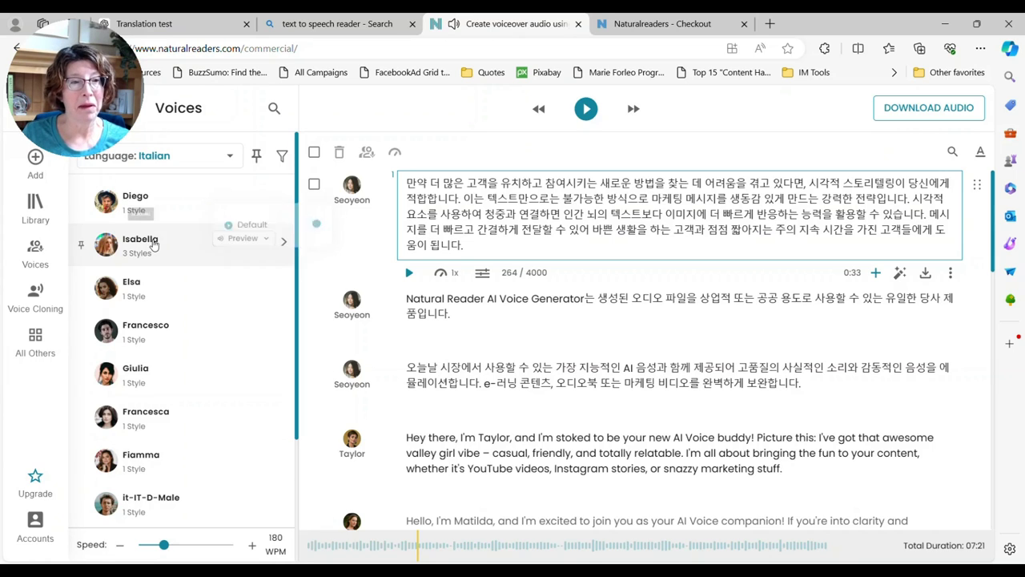
{"action": "left_click", "coordinate": [231, 238]}
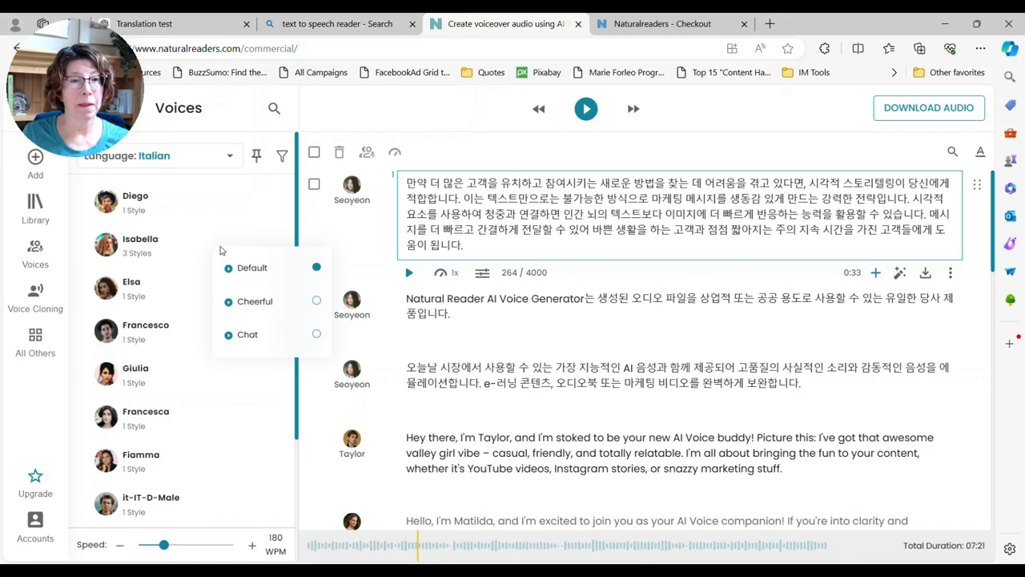
{"action": "left_click", "coordinate": [317, 302]}
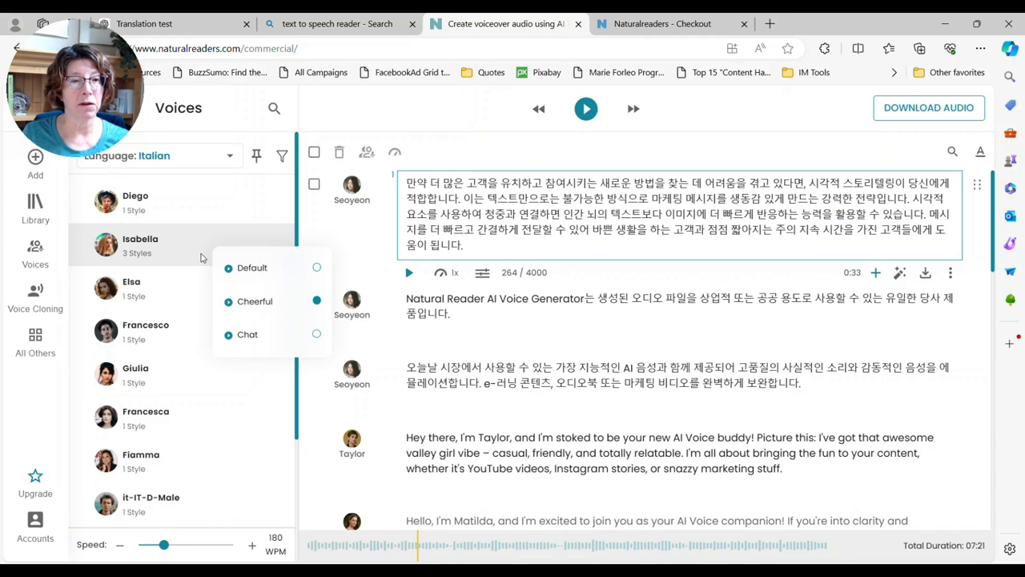
{"action": "left_click", "coordinate": [229, 302]}
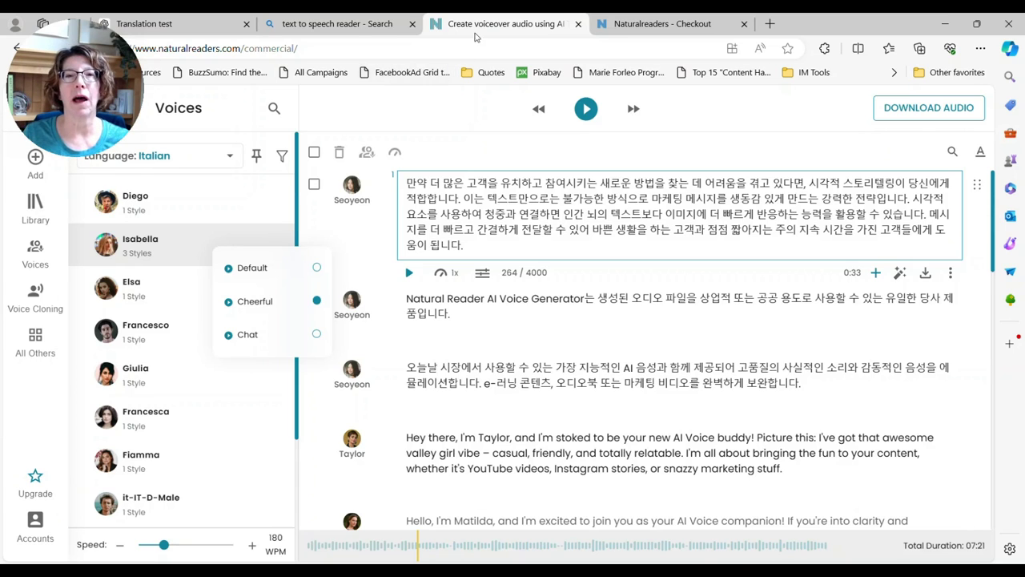
{"action": "left_click", "coordinate": [254, 307]}
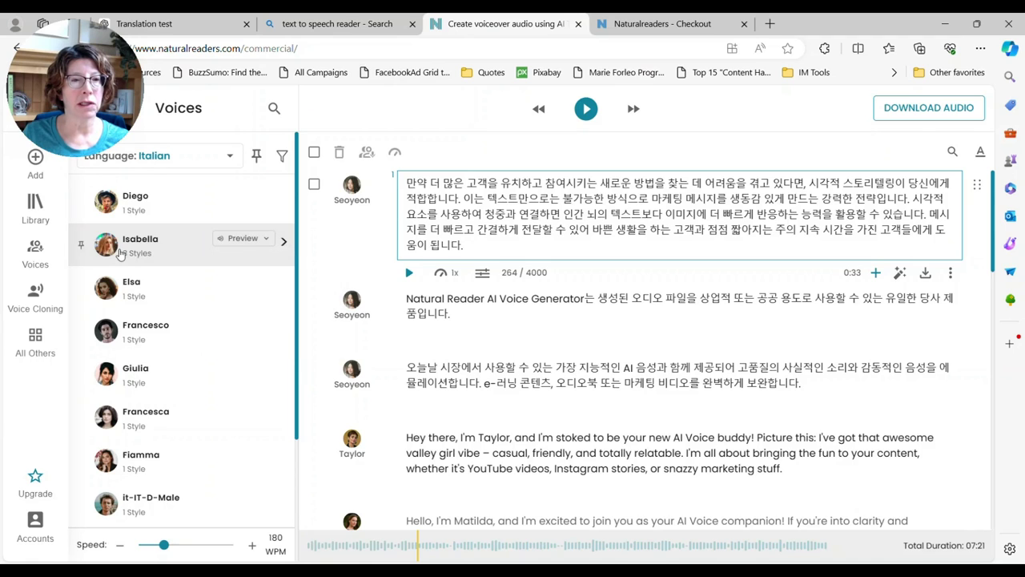
{"action": "left_click", "coordinate": [284, 242]}
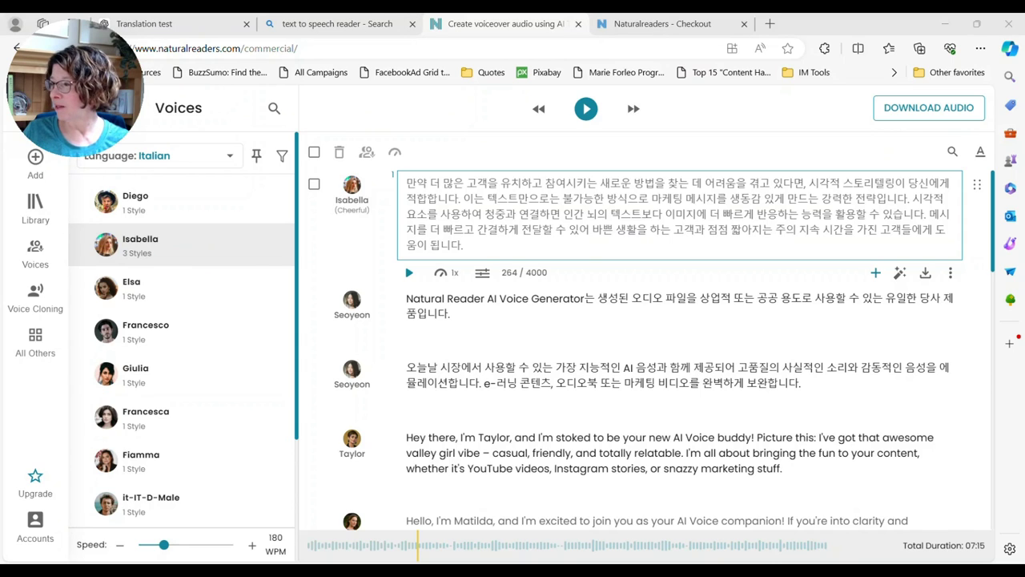
Step: Copy the first Introduzione paragraph from VisualStorytelling_CourseBook_Italian, close Word, and hide Downloads
{"action": "key", "text": "alt+Tab"}
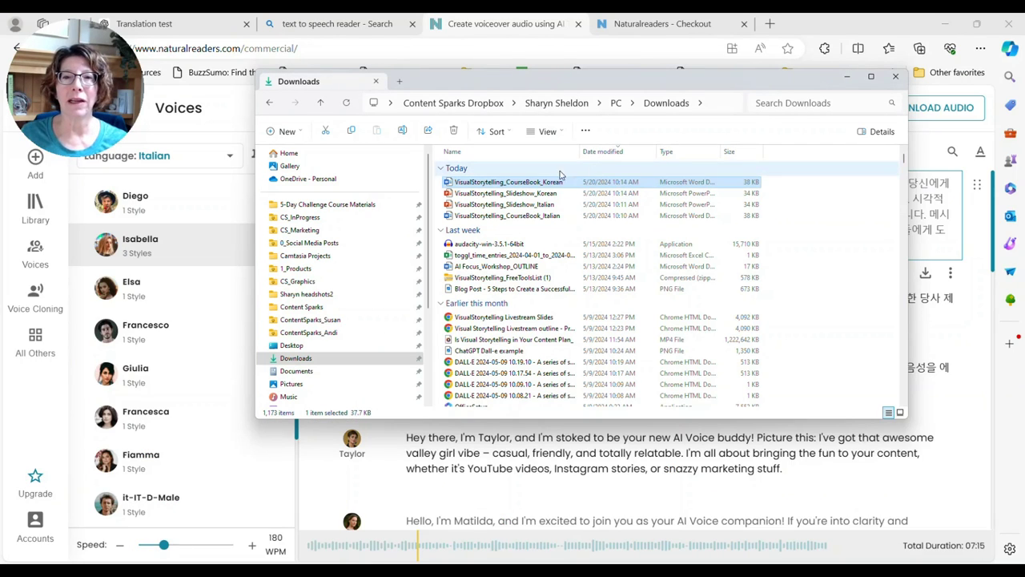
{"action": "double_click", "coordinate": [515, 217]}
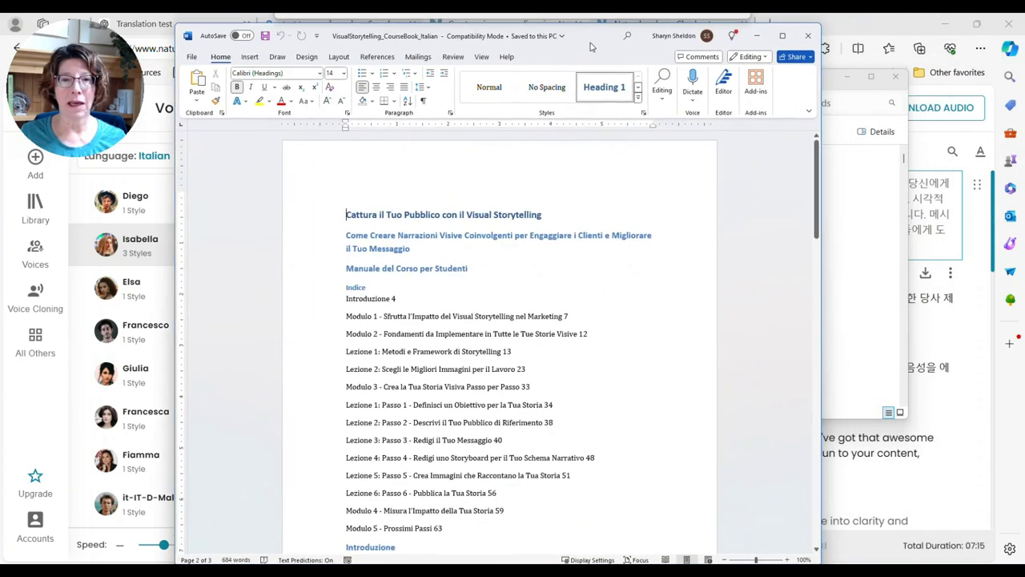
{"action": "scroll", "coordinate": [501, 384], "scroll_direction": "down", "scroll_amount": 5}
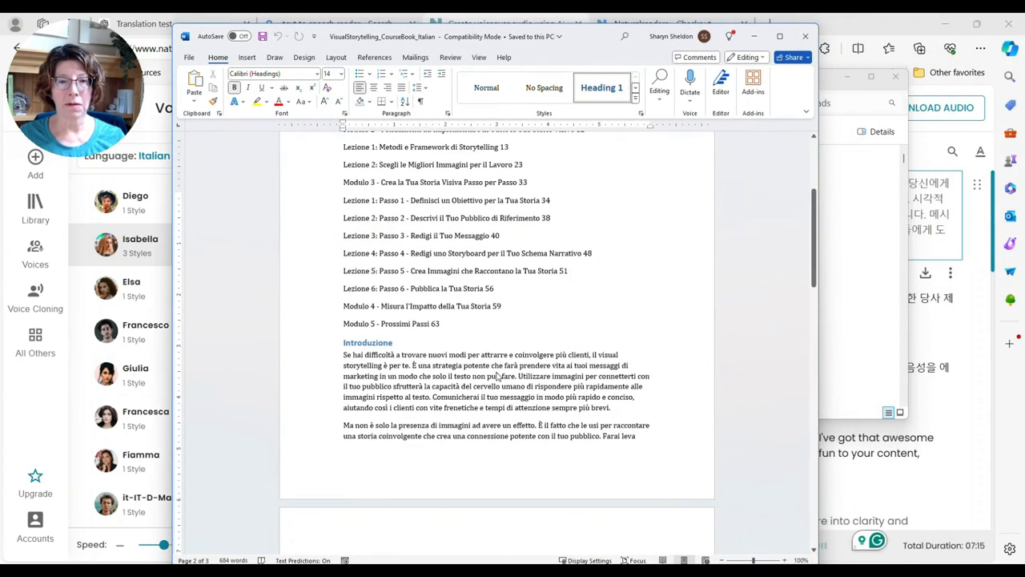
{"action": "left_click_drag", "start_coordinate": [614, 309], "coordinate": [312, 253]}
{"action": "key", "text": "ctrl+c"}
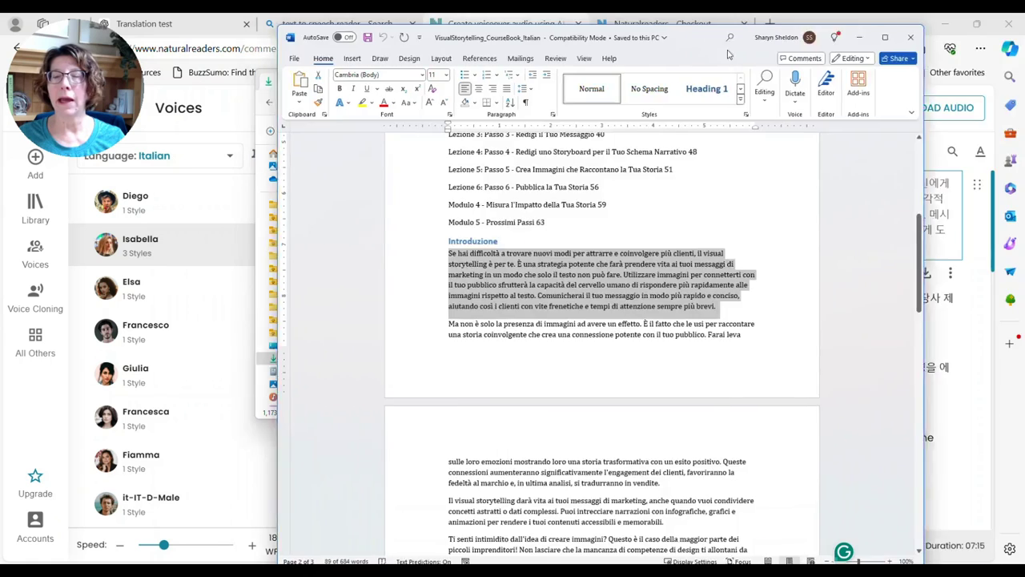
{"action": "left_click", "coordinate": [754, 36]}
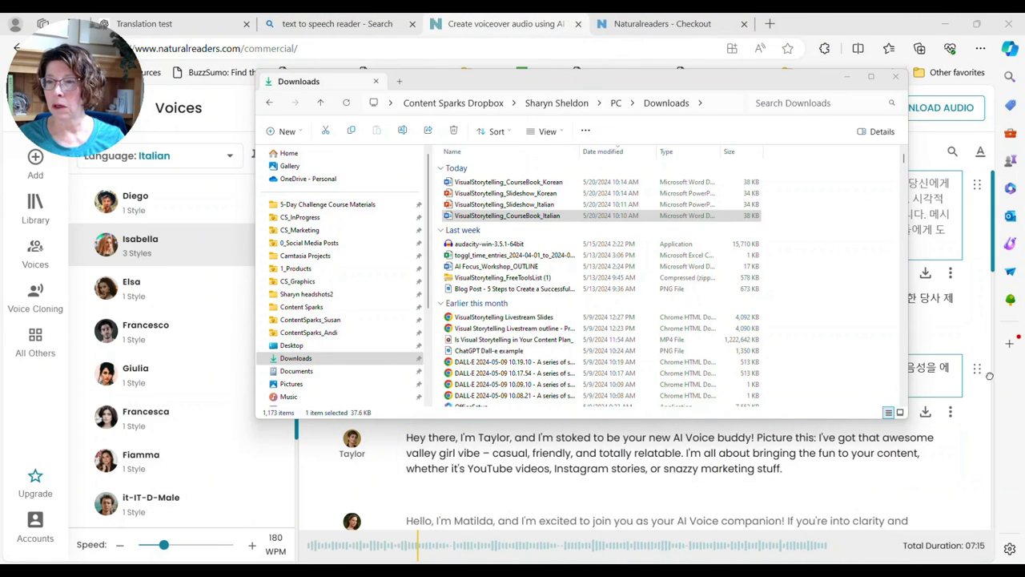
{"action": "left_click", "coordinate": [850, 78]}
Step: Paste the Italian introduction over the Korean paragraph, play it, then go to the checkout tab
{"action": "left_click_drag", "start_coordinate": [495, 248], "coordinate": [395, 186]}
{"action": "key", "text": "ctrl+v"}
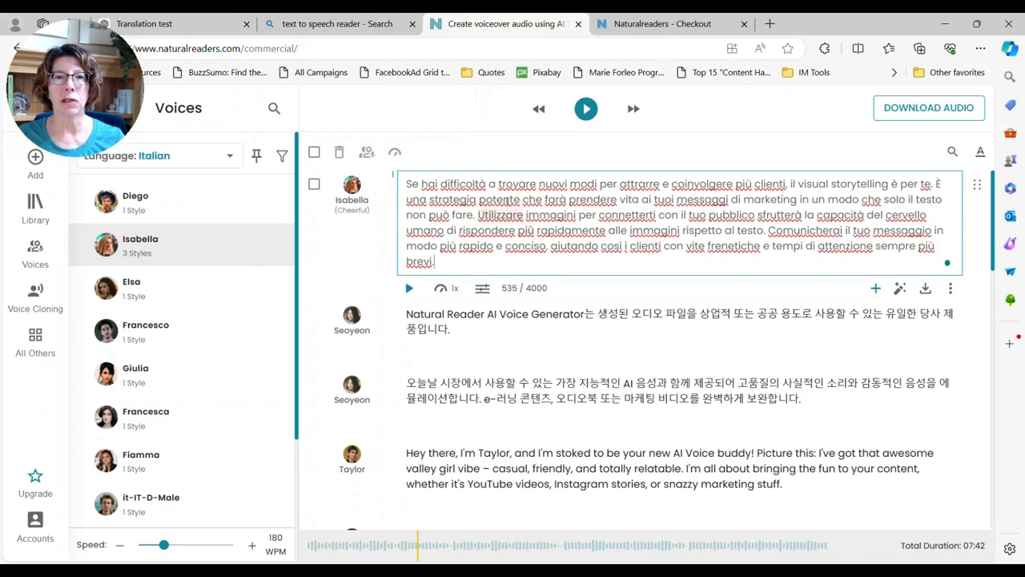
{"action": "left_click", "coordinate": [409, 289]}
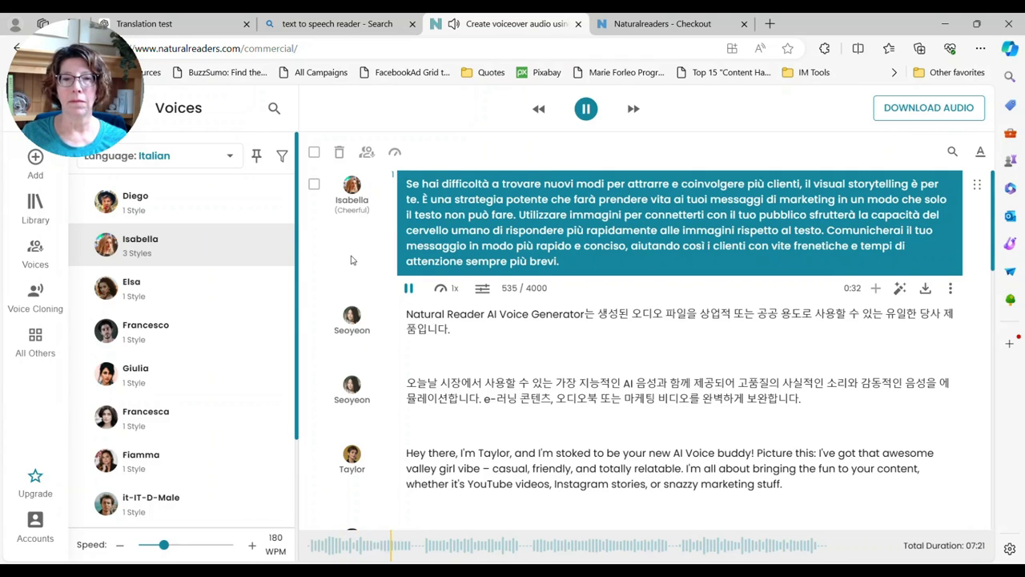
{"action": "left_click", "coordinate": [409, 289]}
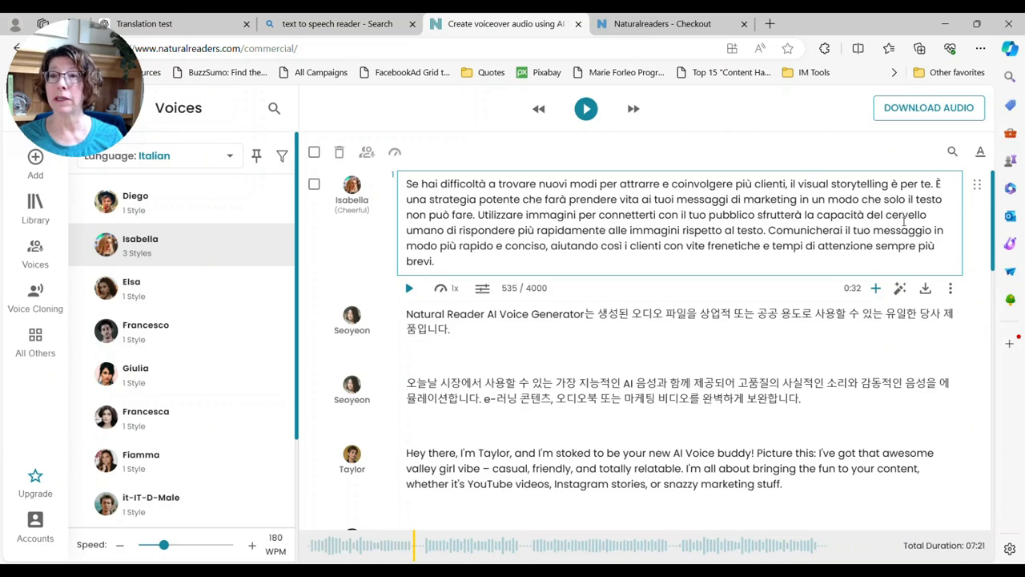
{"action": "left_click", "coordinate": [614, 22]}
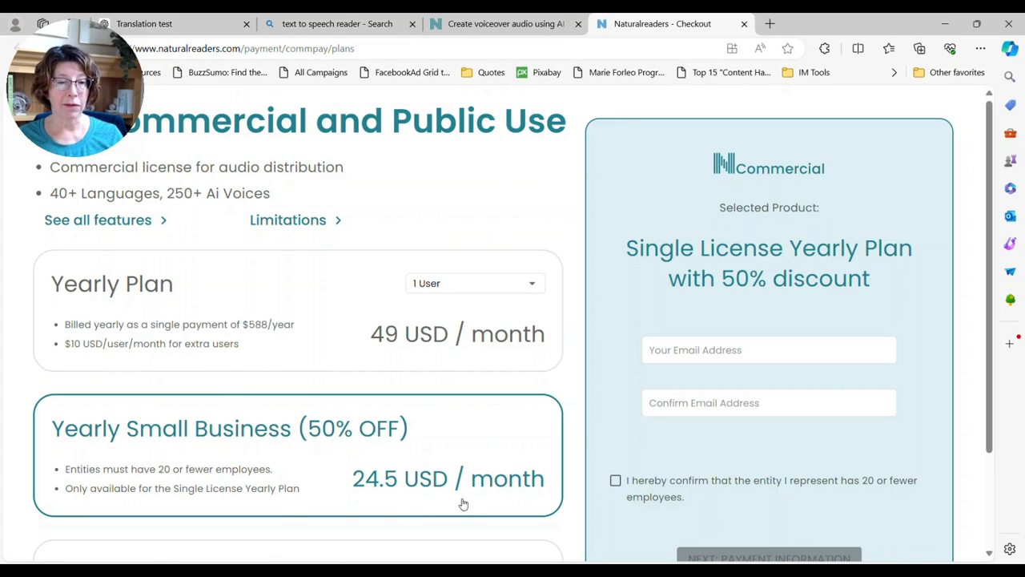
Step: Check the commercial plan's Limitations, then drag the Descript projects window over the browser
{"action": "left_click", "coordinate": [259, 227]}
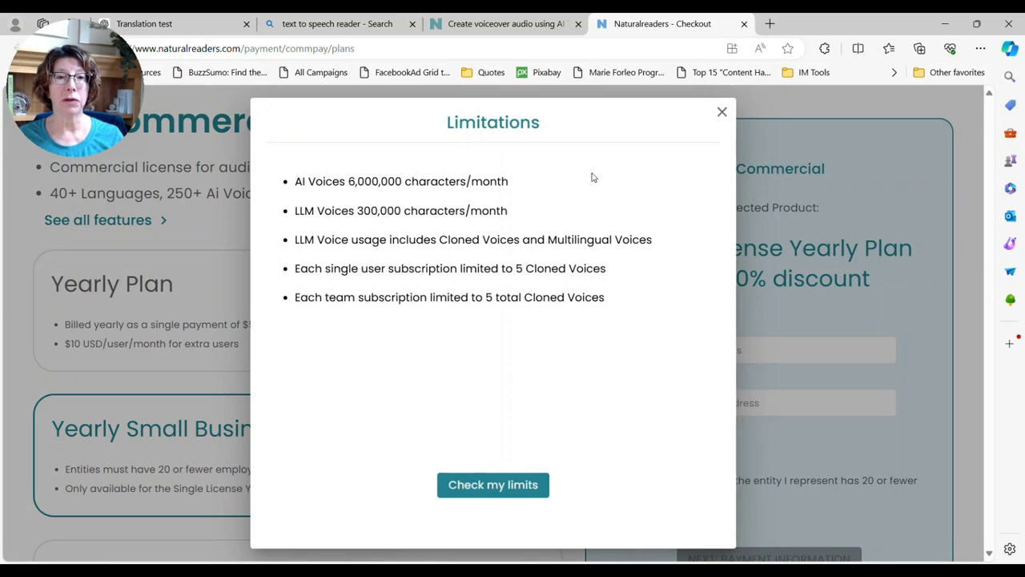
{"action": "left_click", "coordinate": [722, 112]}
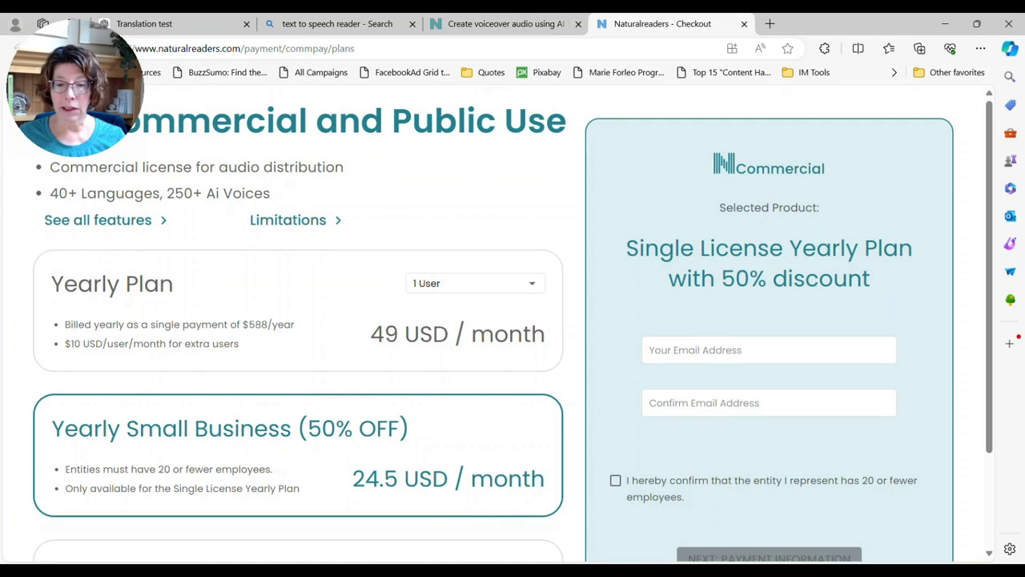
{"action": "mouse_move", "coordinate": [606, 569]}
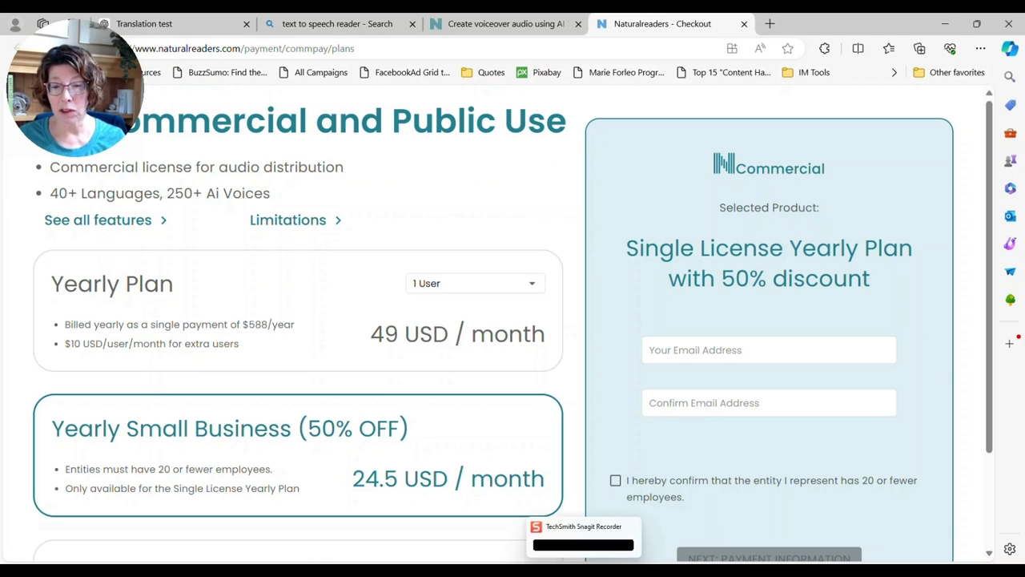
{"action": "mouse_move", "coordinate": [725, 576]}
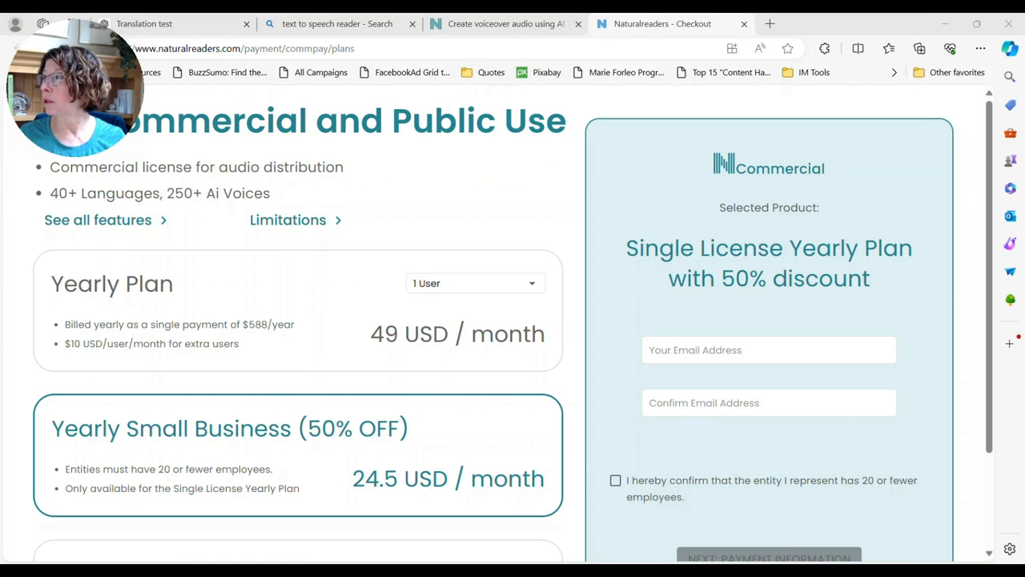
{"action": "left_click_drag", "start_coordinate": [1022, 49], "coordinate": [786, 50]}
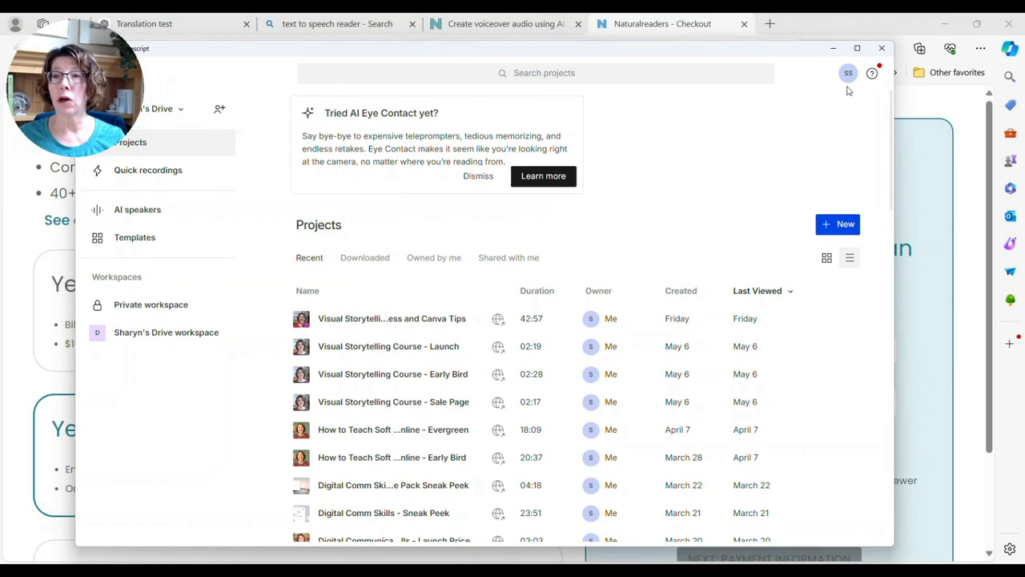
Step: Create a new Descript audio project, open its recording options, then minimize Descript
{"action": "left_click", "coordinate": [844, 224]}
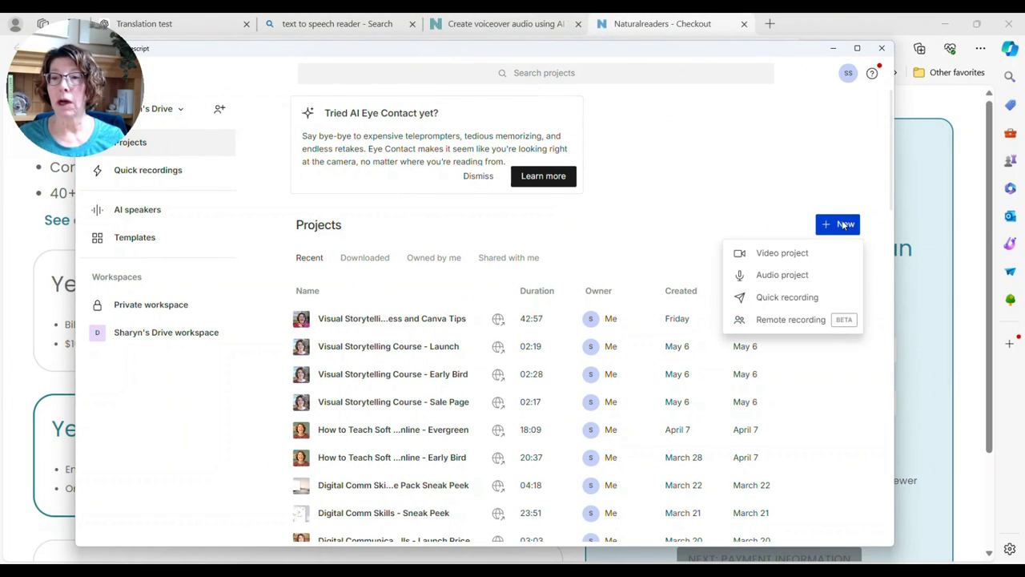
{"action": "left_click", "coordinate": [764, 276]}
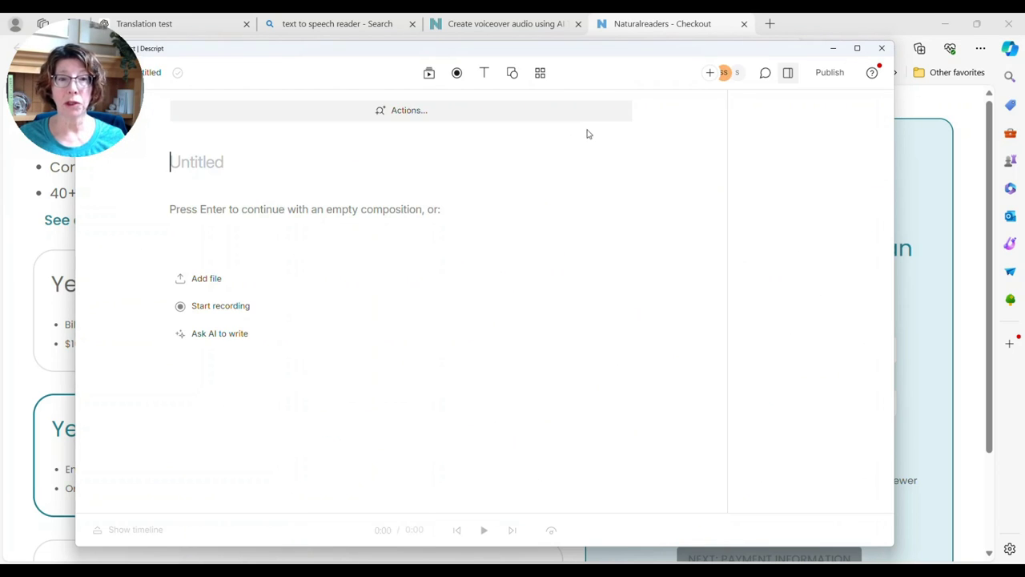
{"action": "left_click", "coordinate": [456, 73]}
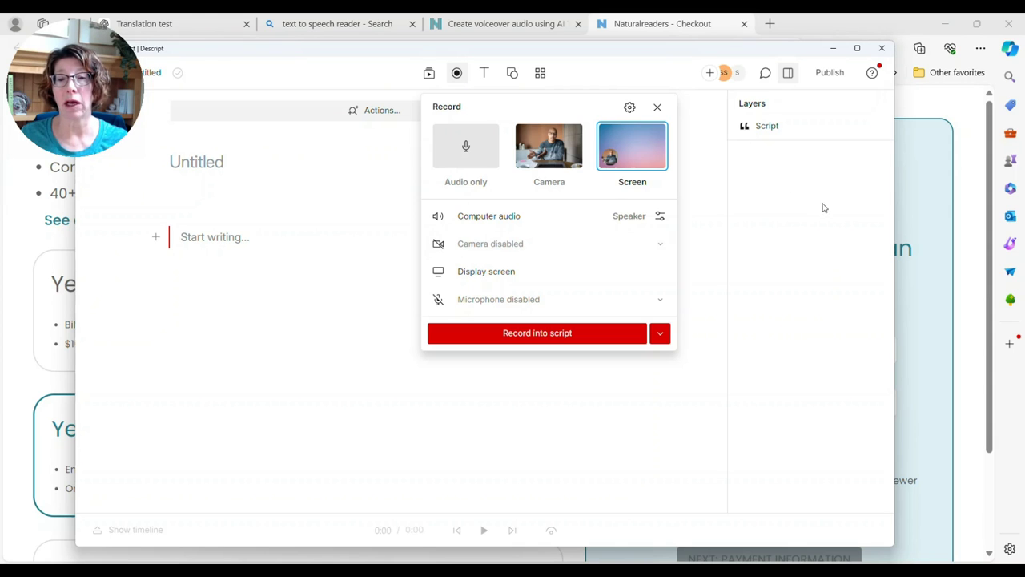
{"action": "left_click", "coordinate": [836, 49]}
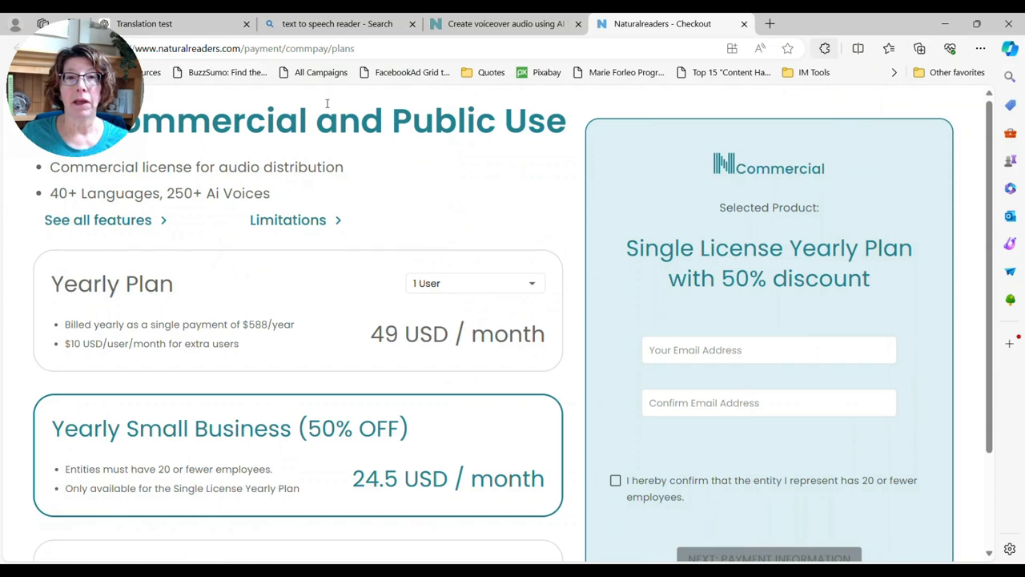
Step: Switch to the Translation test chat showing the Korean course book and slideshow links
{"action": "left_click", "coordinate": [144, 23]}
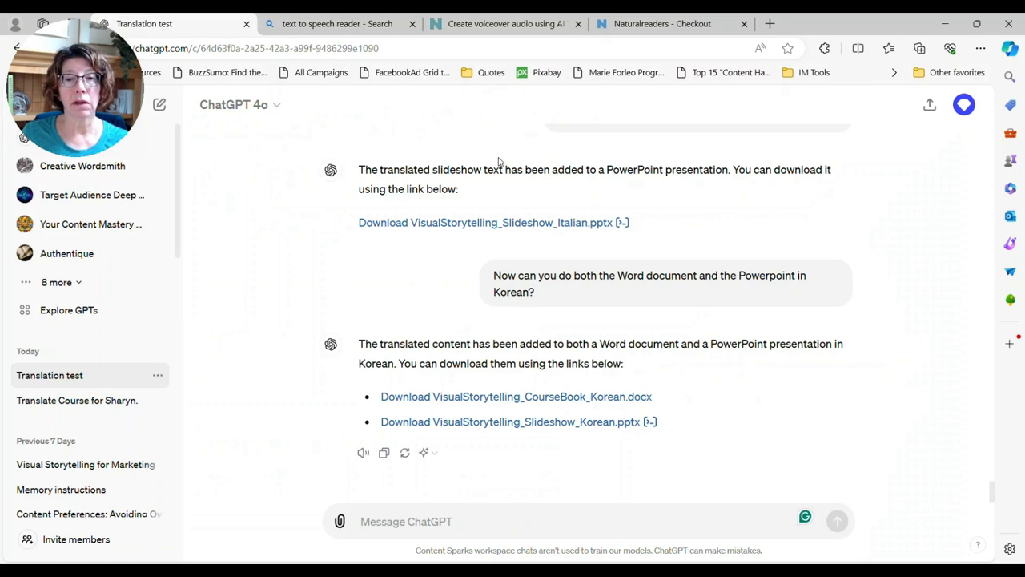